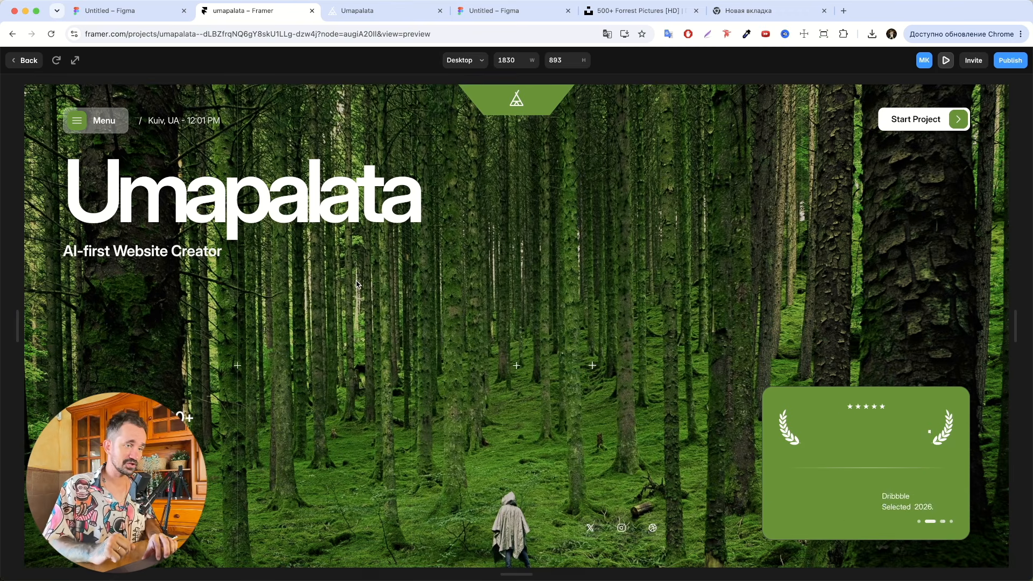
- Leave the page preview and look through the shader and media elements available for insertion
key(Escape)
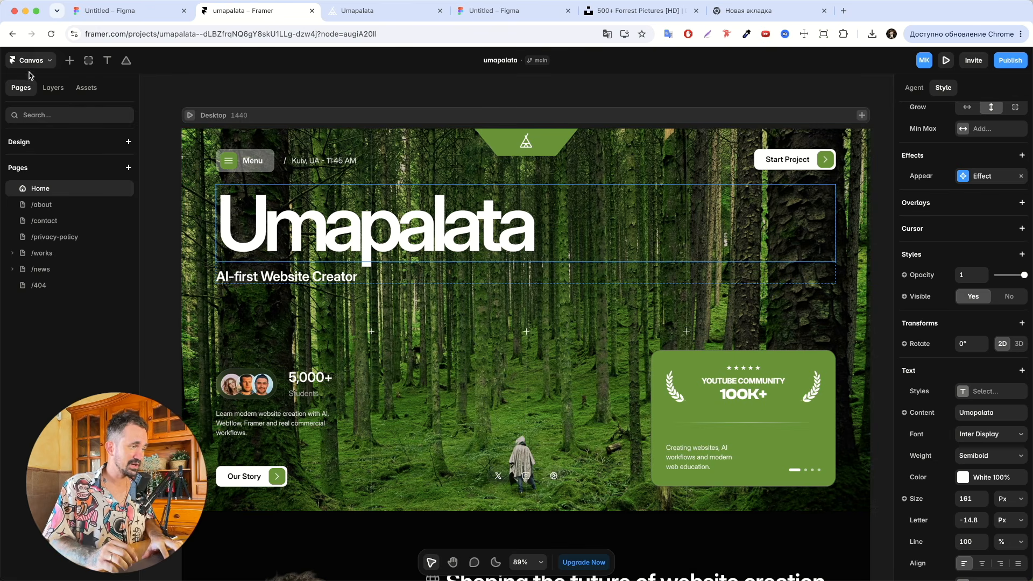
click(71, 61)
mouse_move(54, 160)
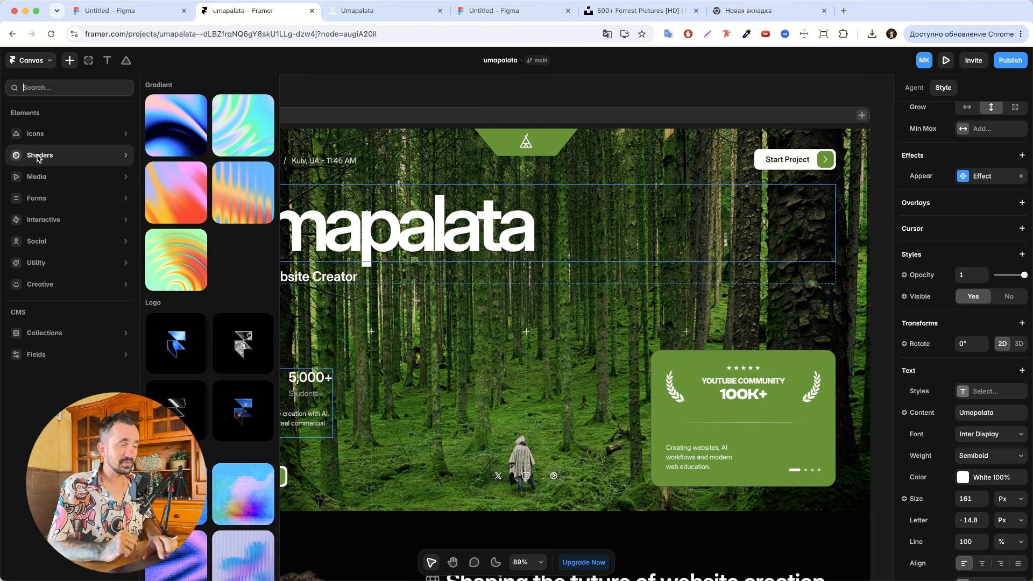
mouse_move(60, 176)
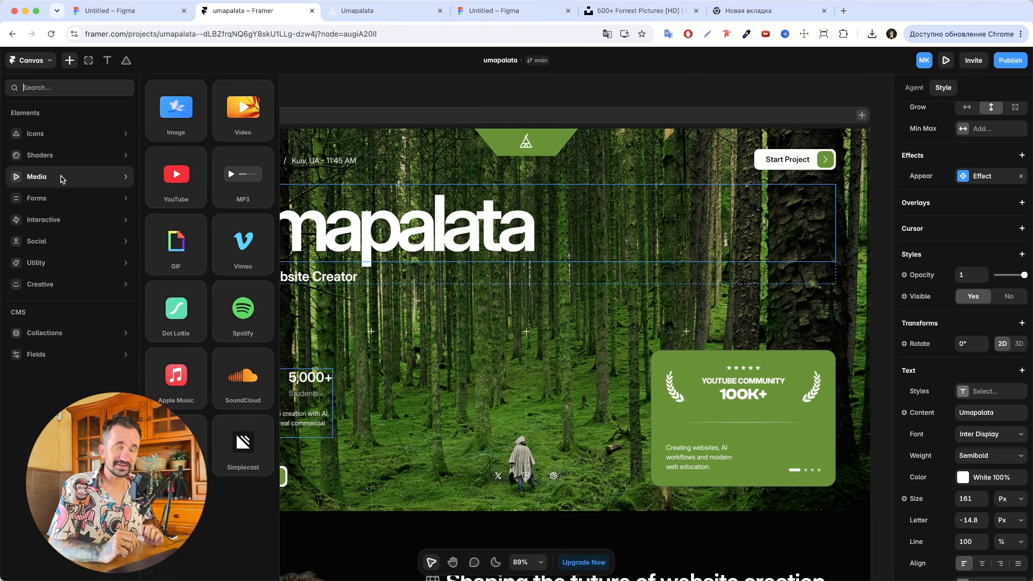
mouse_move(53, 155)
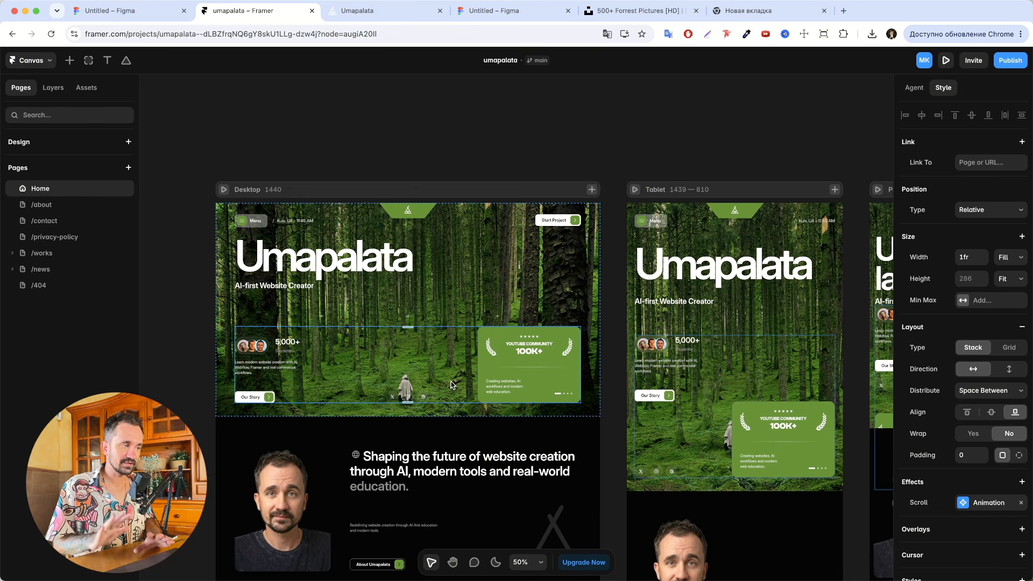
- Add the Rings gradient shader to the empty canvas beside the Desktop frame and widen it to about 1097
scroll(451, 384, down, 2)
scroll(451, 384, right, 2)
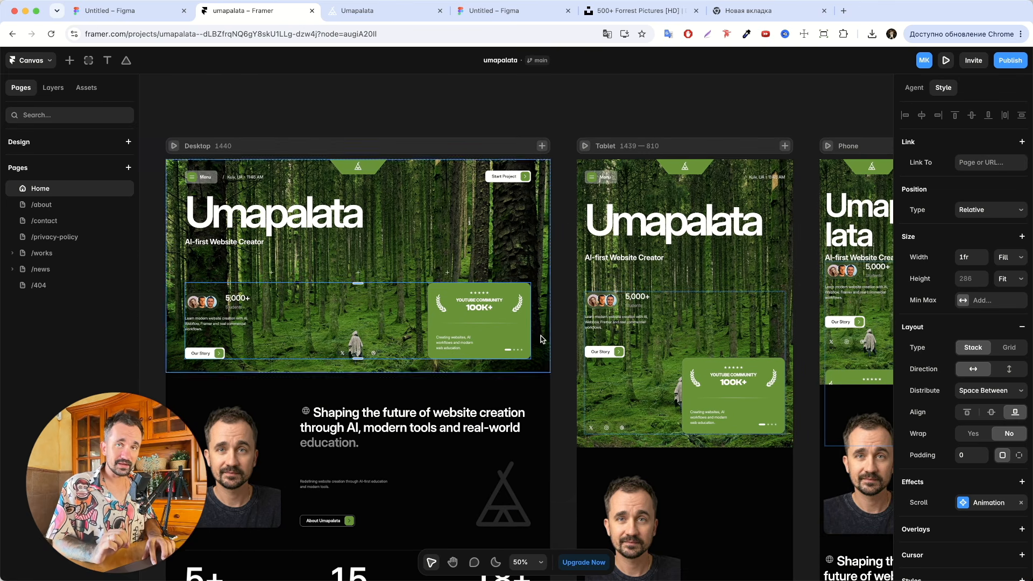
scroll(290, 302, left, 5)
scroll(290, 302, up, 1)
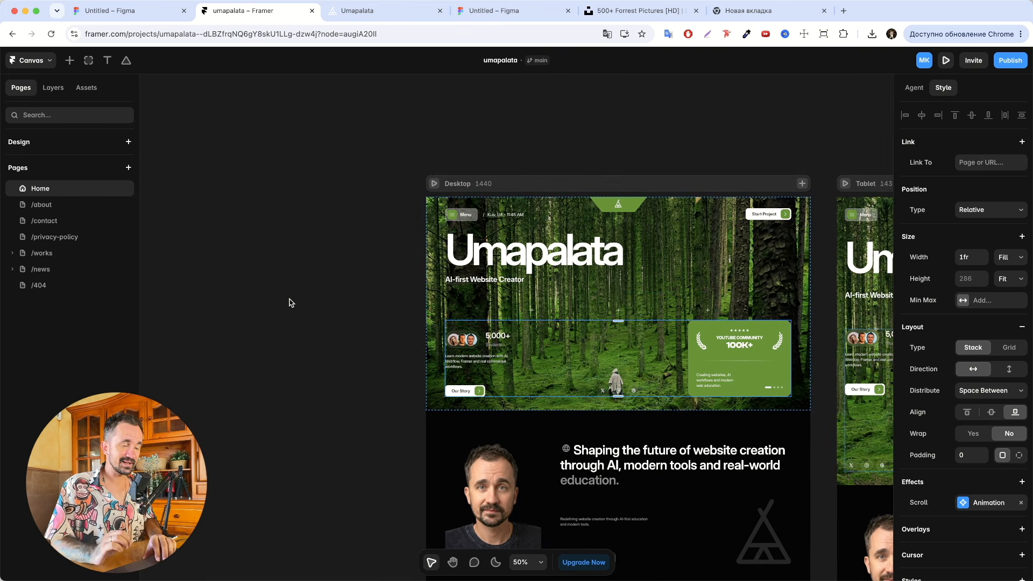
scroll(289, 302, left, 2)
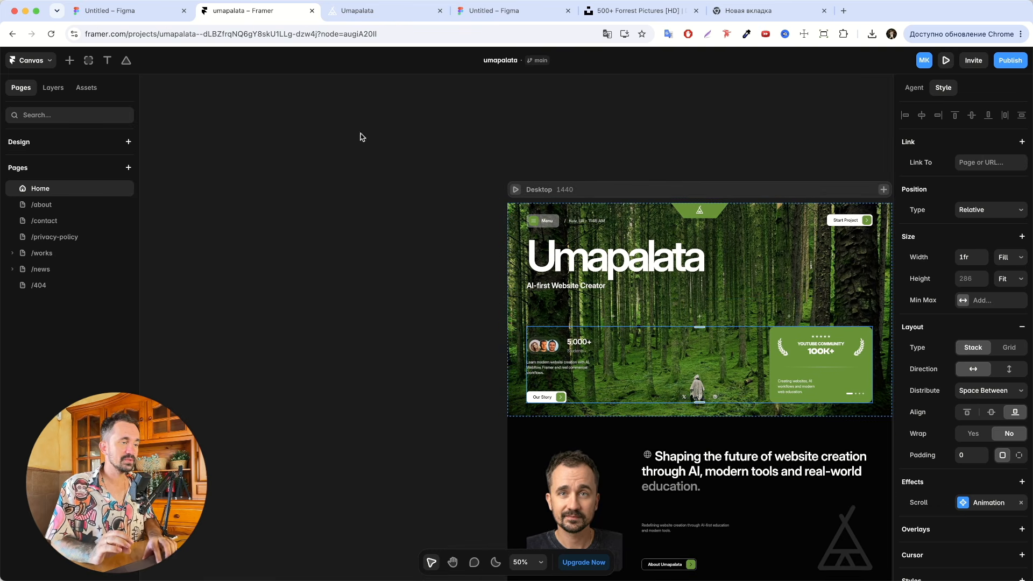
scroll(301, 281, left, 1)
scroll(301, 280, up, 1)
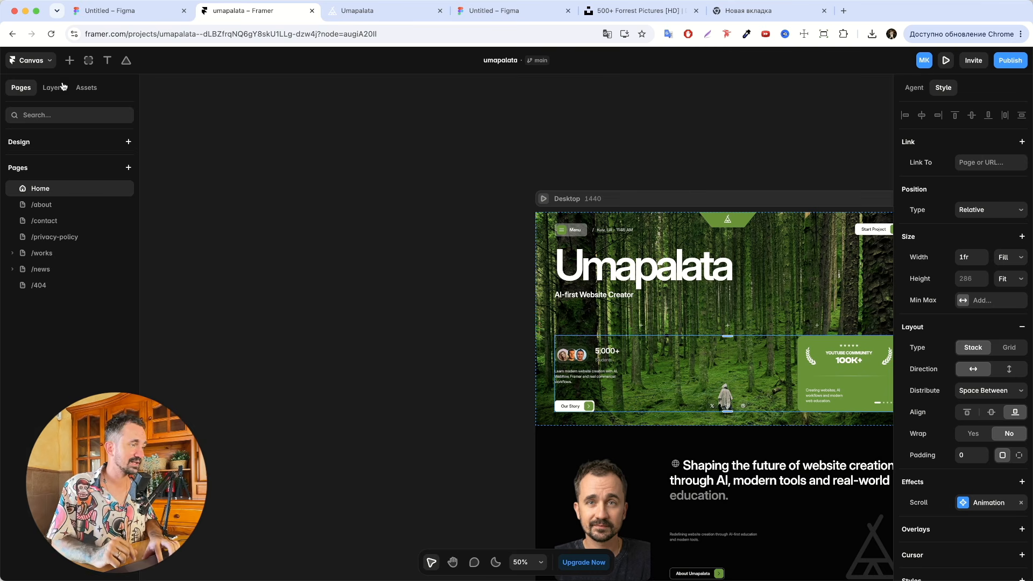
click(69, 60)
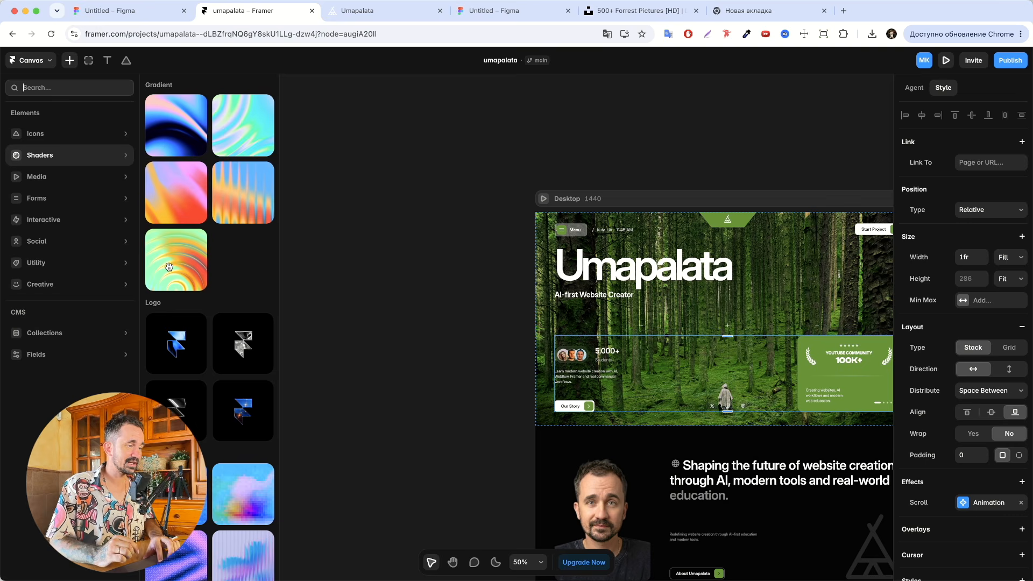
drag(167, 269, 374, 266)
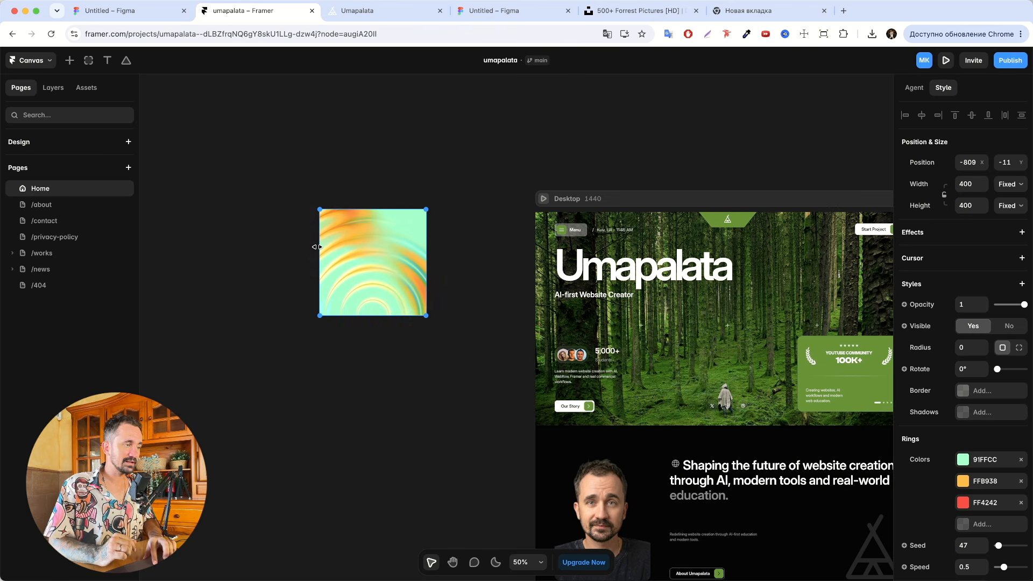
drag(319, 247, 210, 247)
drag(427, 272, 503, 276)
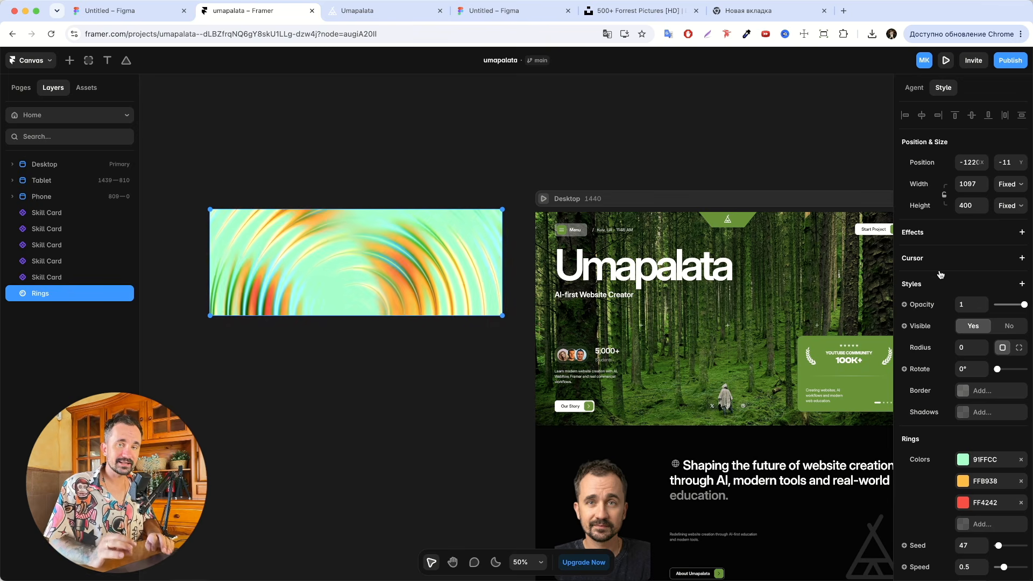
- Change the second colour of the Rings shader to blue 38AFFF and preview the page
scroll(967, 398, down, 3)
scroll(967, 399, up, 1)
scroll(967, 401, down, 1)
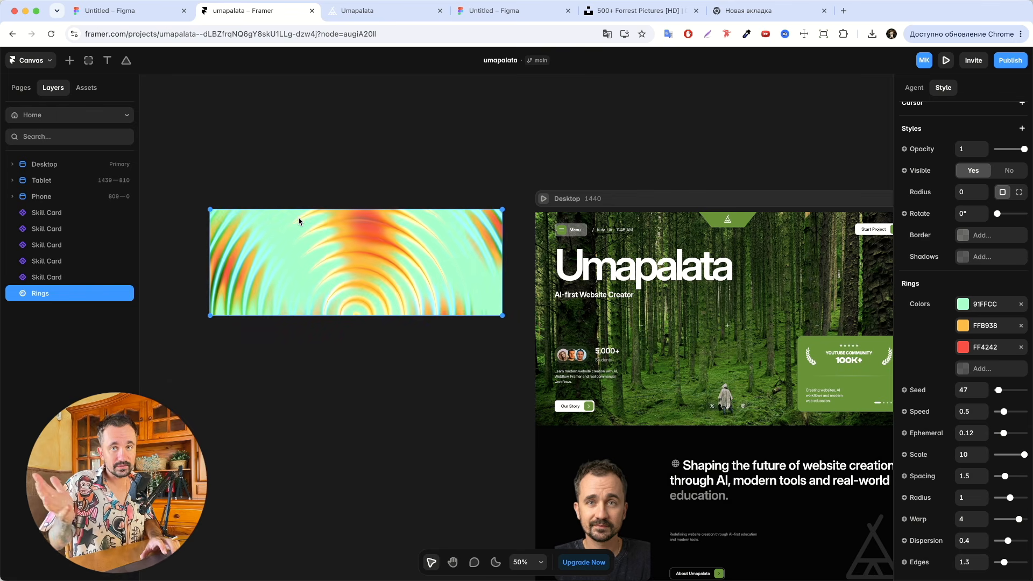
click(963, 304)
click(963, 325)
drag(843, 350, 826, 349)
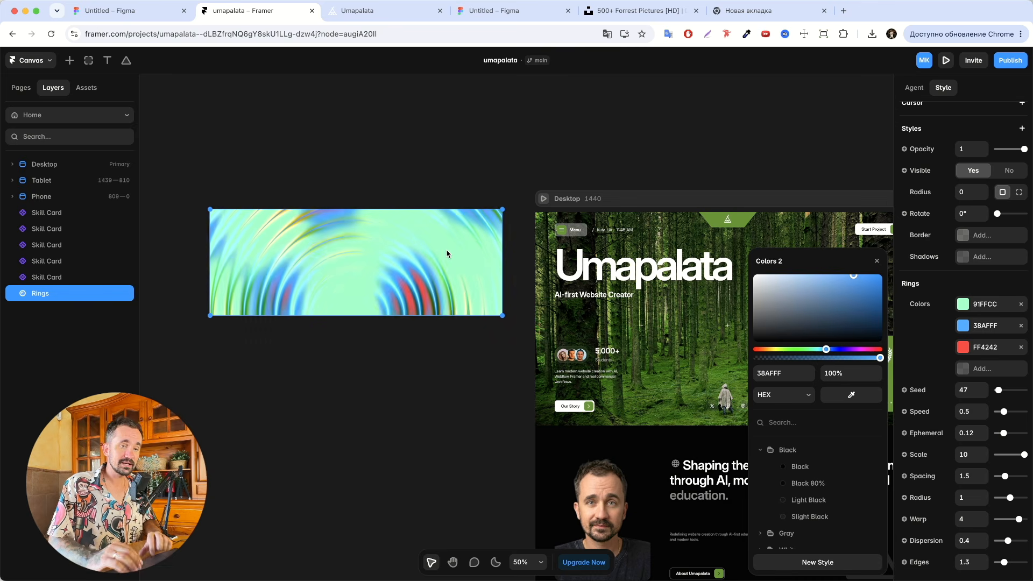
click(946, 60)
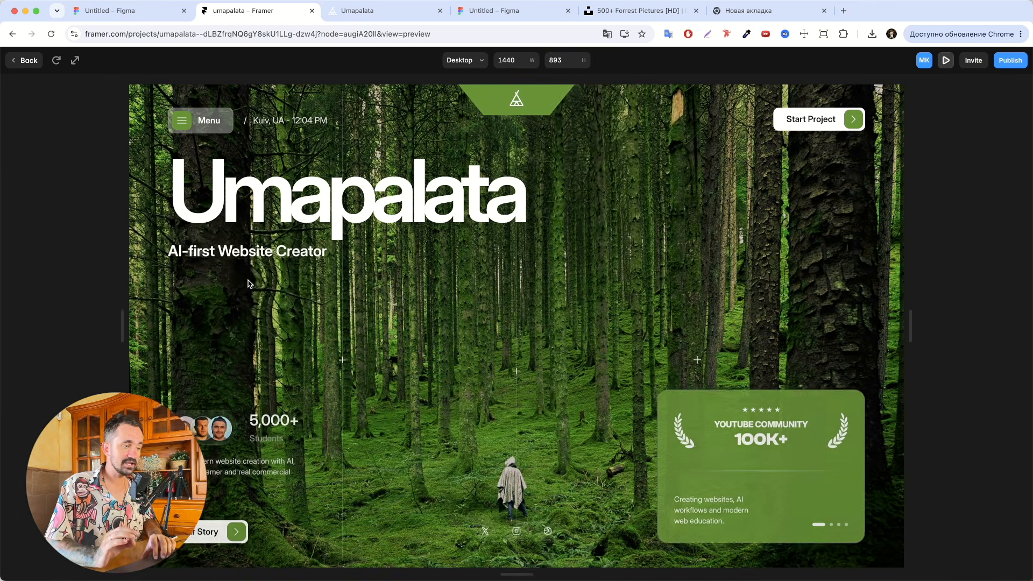
click(946, 60)
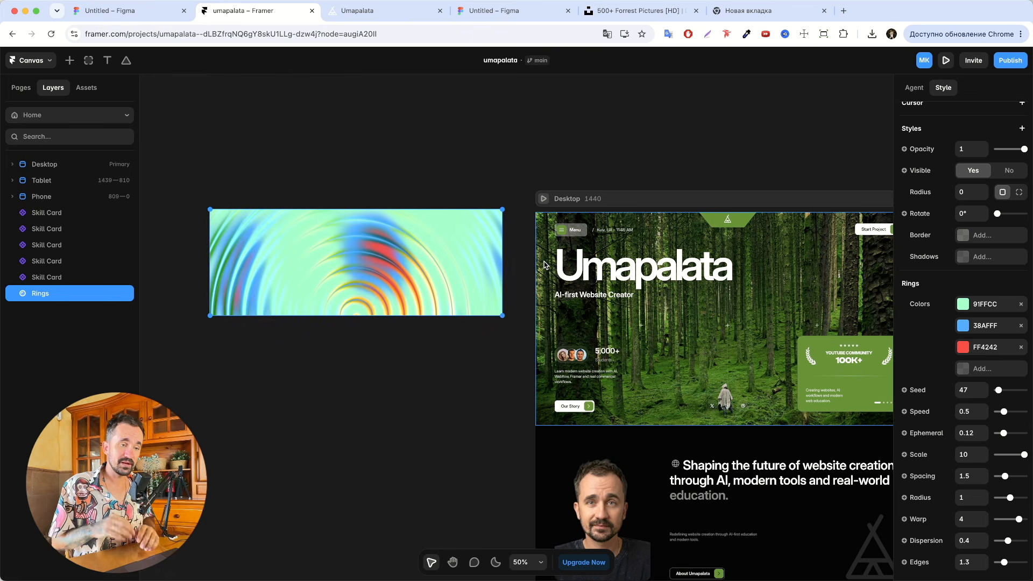
- Try the Rings shader inside the hero's heading block, preview the page, and take the shader back out onto the canvas
scroll(545, 263, right, 5)
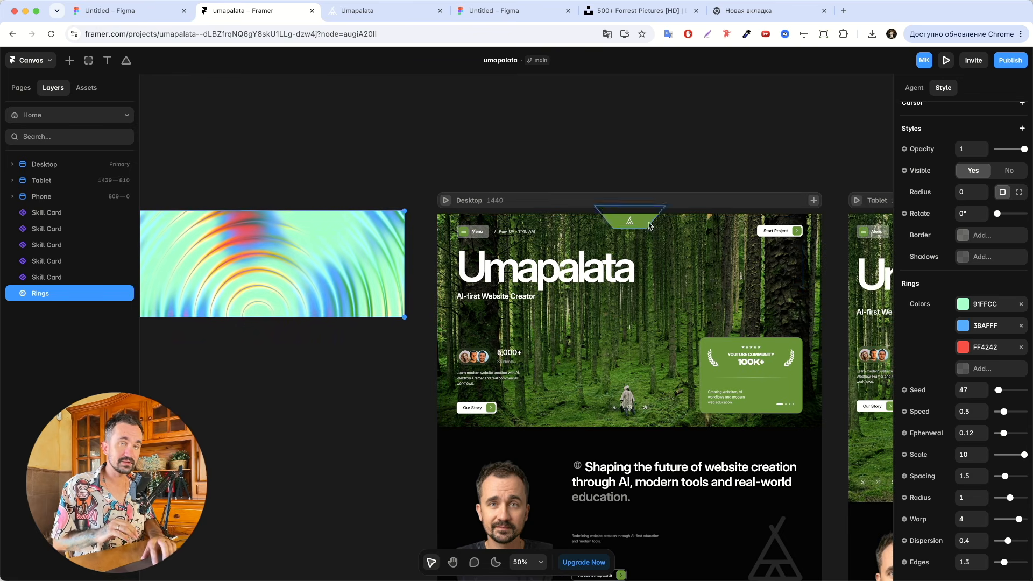
drag(194, 249, 558, 296)
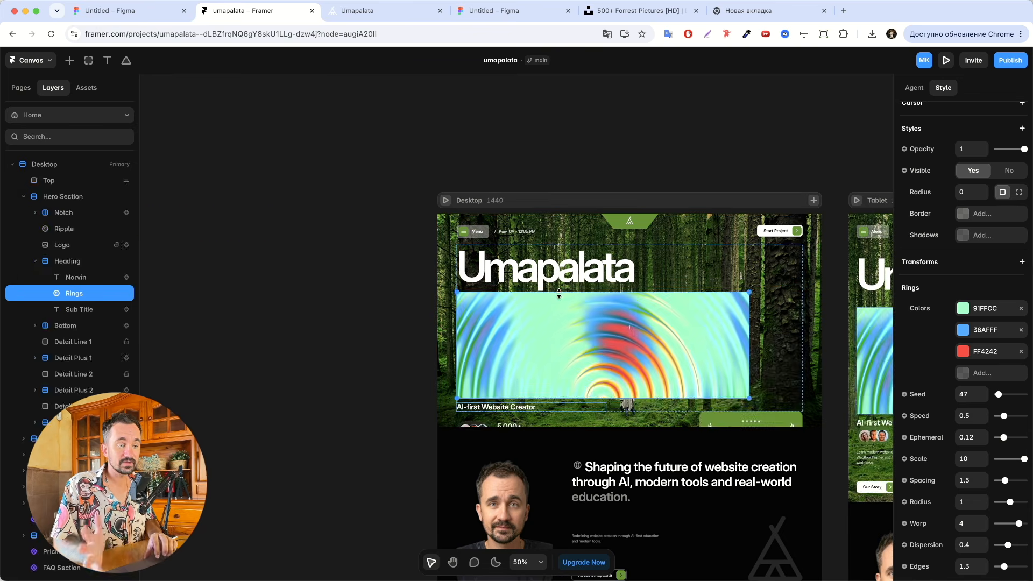
click(945, 61)
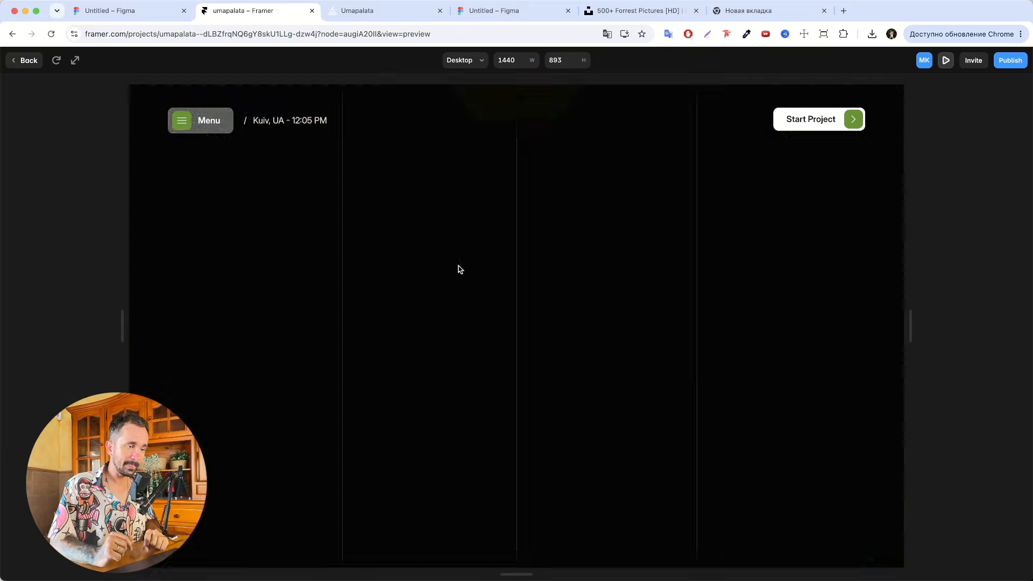
key(Escape)
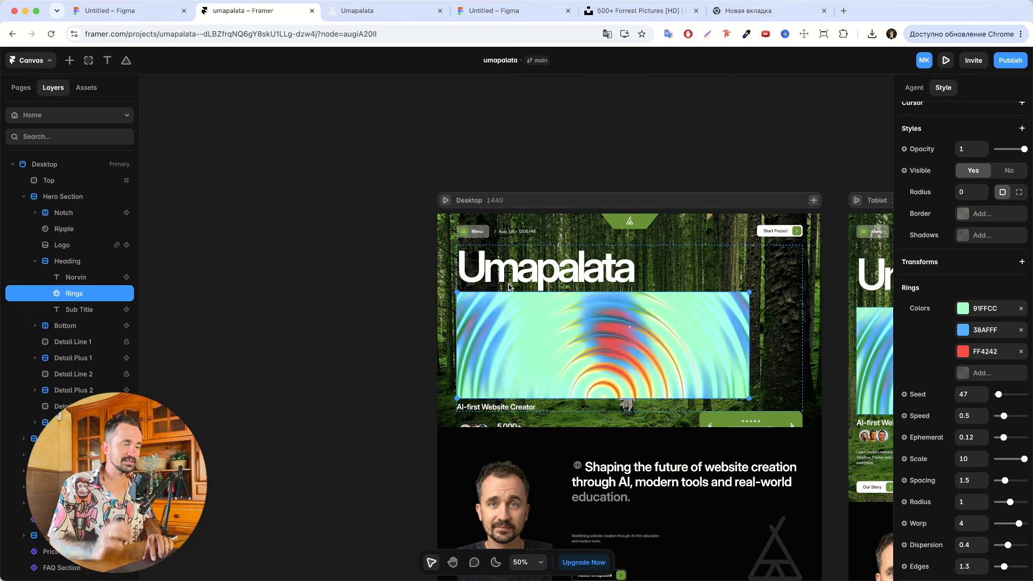
drag(544, 330, 196, 252)
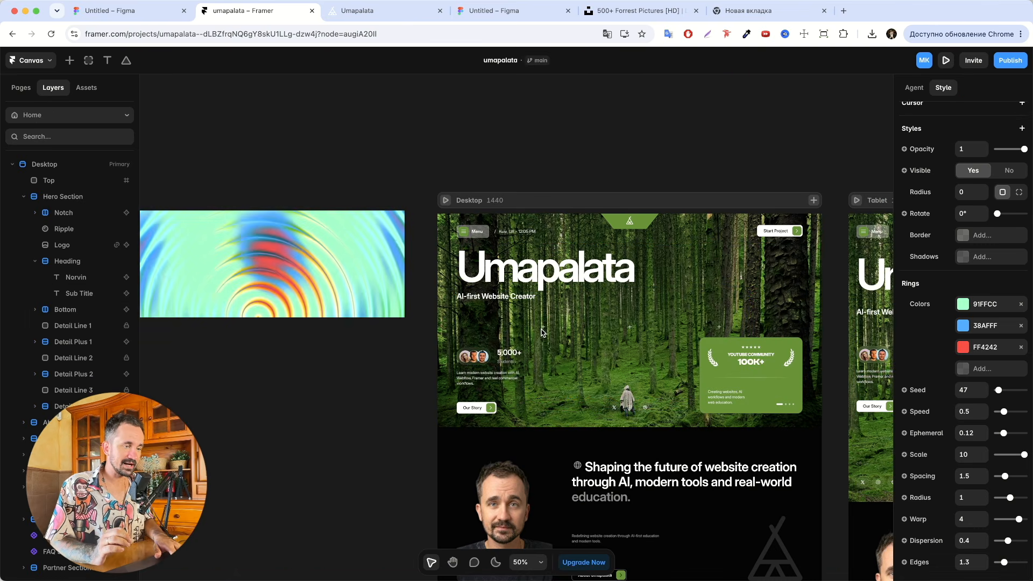
- Try a taller size for the Rings shader and remove the shader from the canvas
scroll(463, 330, left, 5)
scroll(463, 330, up, 2)
scroll(463, 331, up, 5)
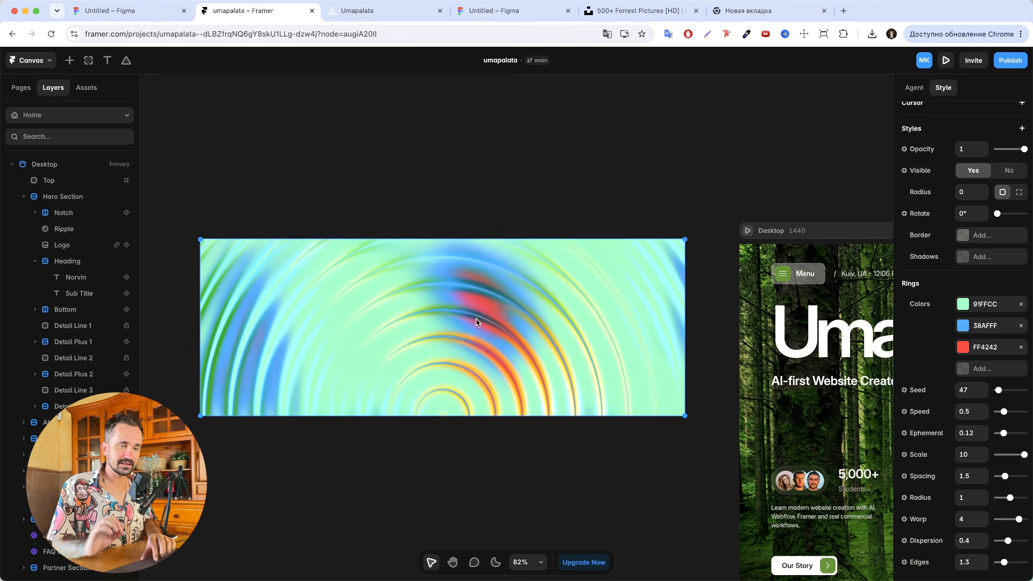
scroll(922, 178, up, 3)
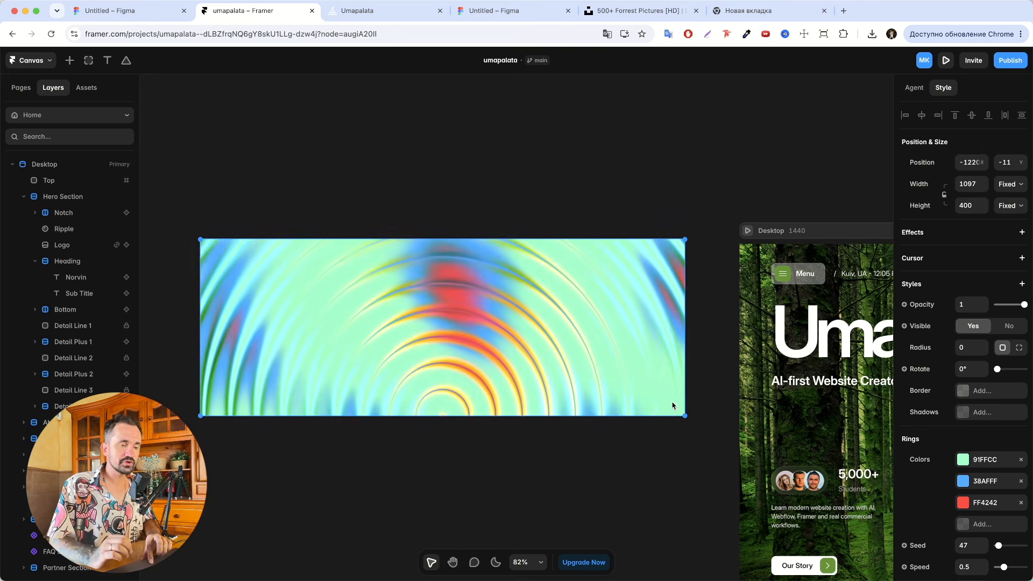
drag(685, 415, 689, 463)
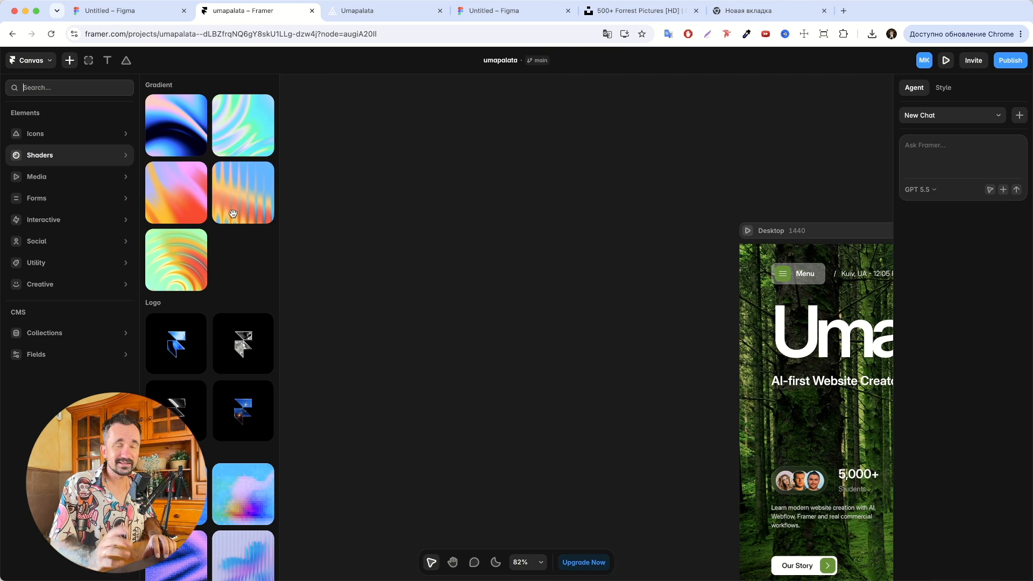
- Add the Blockify image shader to the empty canvas and upload 111.jpg as its image
scroll(222, 439, down, 3)
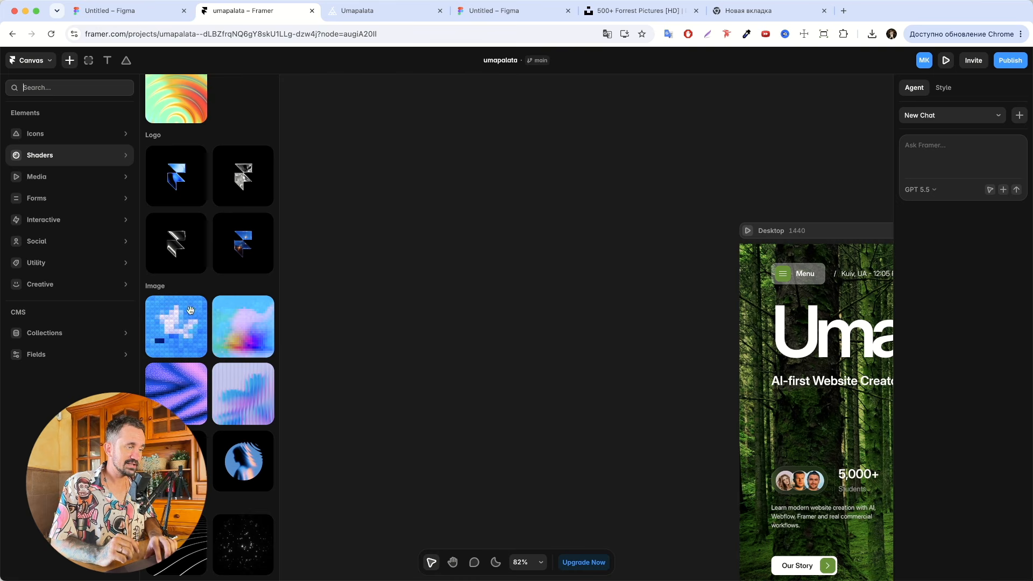
drag(181, 325, 572, 334)
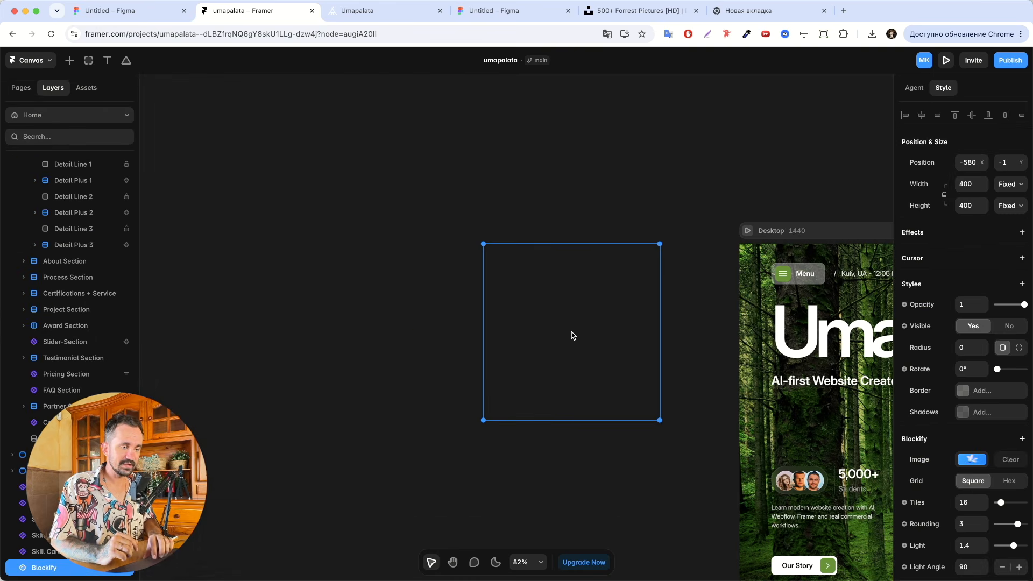
click(972, 459)
click(820, 439)
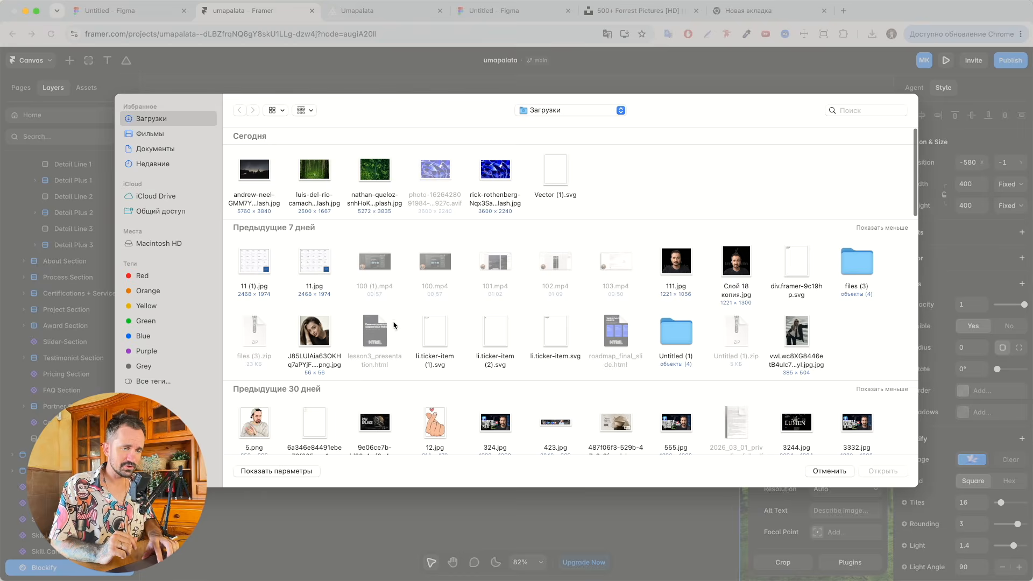
click(677, 262)
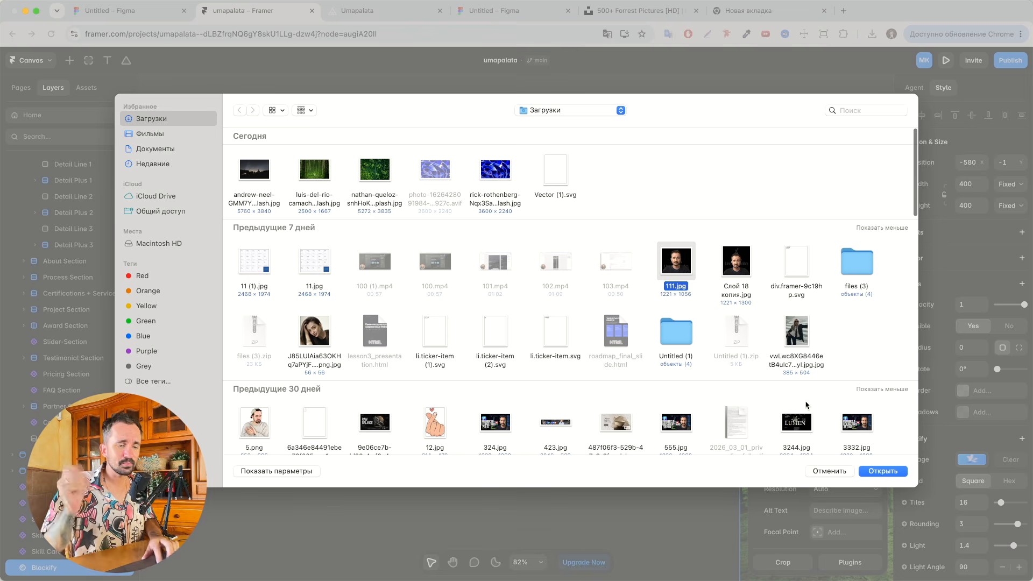
click(883, 477)
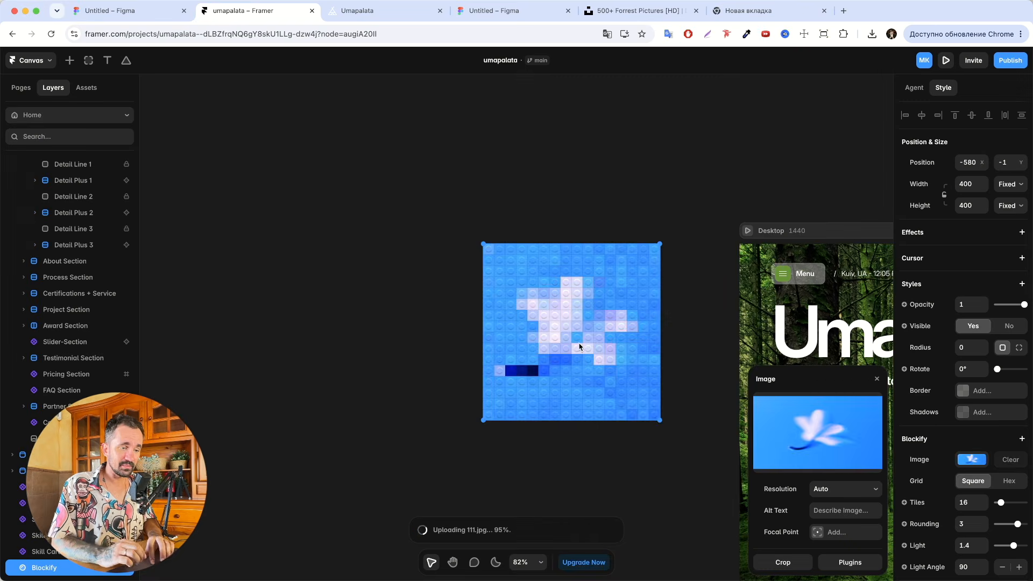
- Try the Hex grid on the Blockify shader, return to Square, and set tiles to 21, rounding to 2.46 and light to 2
scroll(576, 346, up, 3)
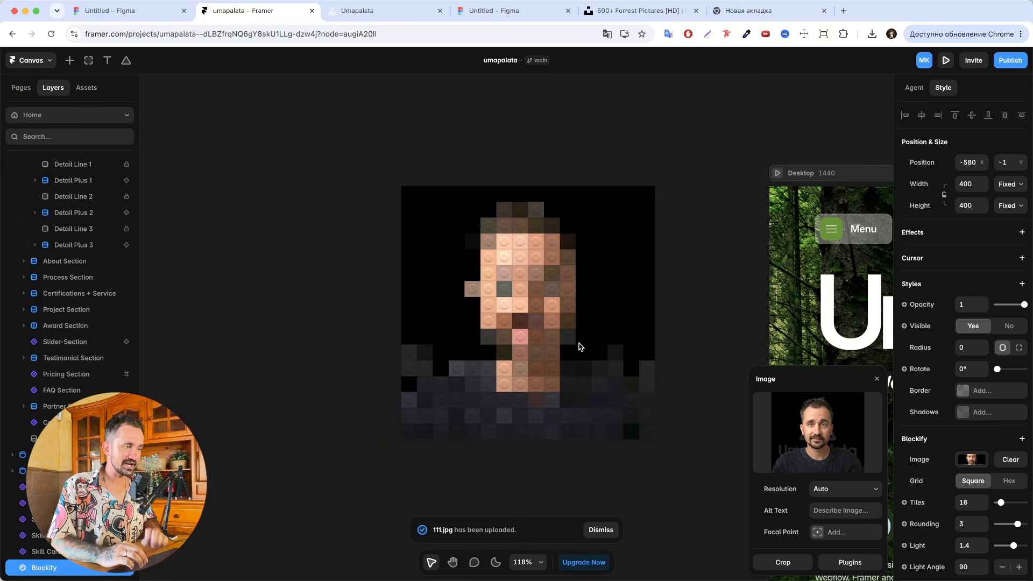
scroll(940, 508, down, 2)
click(614, 355)
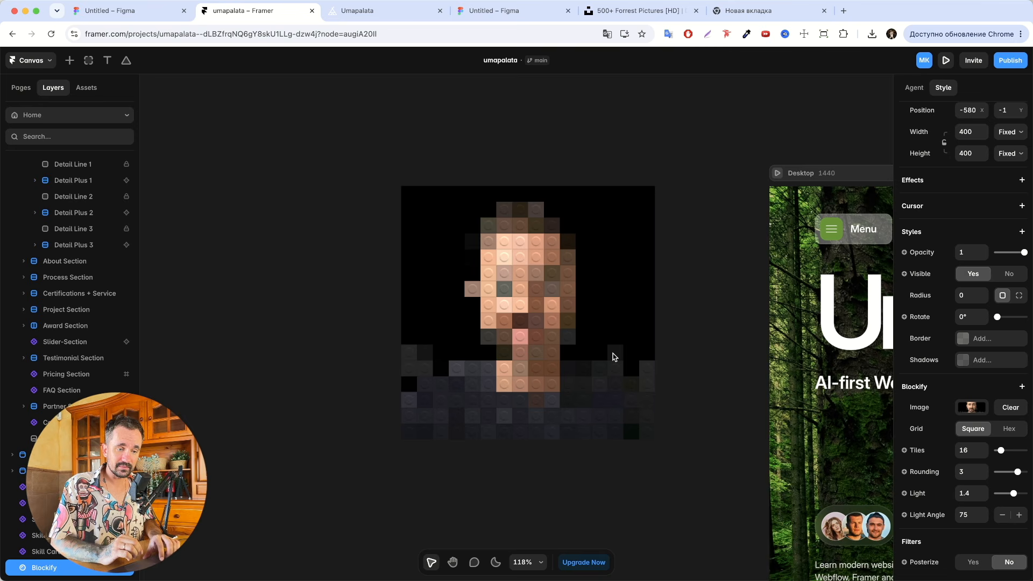
click(1010, 430)
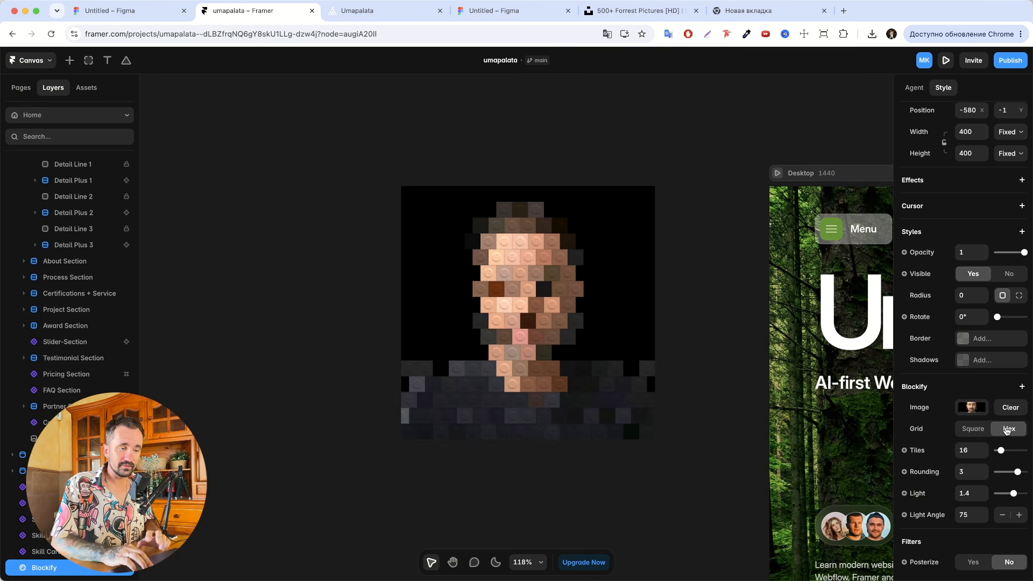
click(975, 432)
drag(1000, 450, 1025, 502)
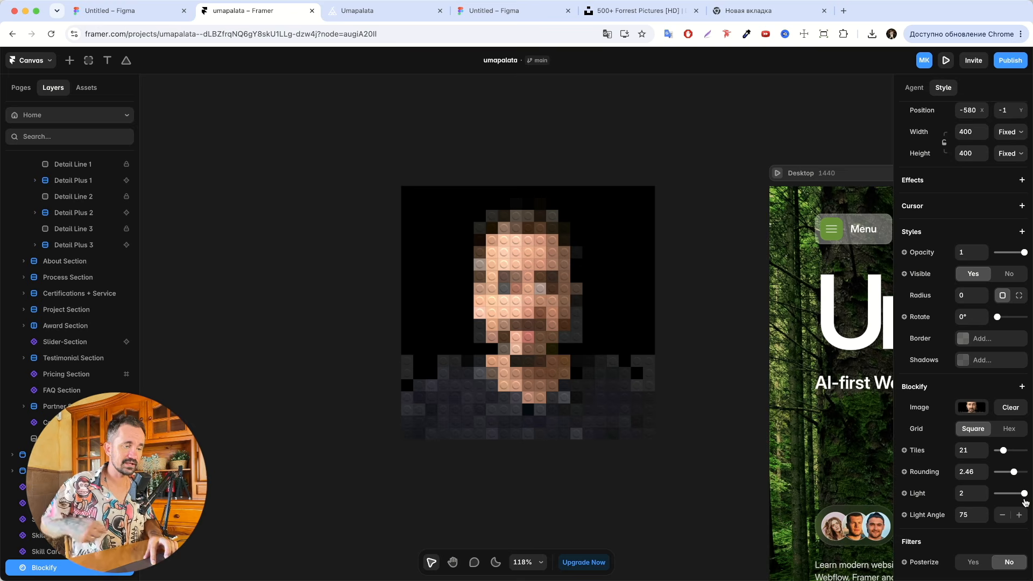
- Add the Fluted Glass image shader to the canvas and open the file selection for replacing its image
key(i)
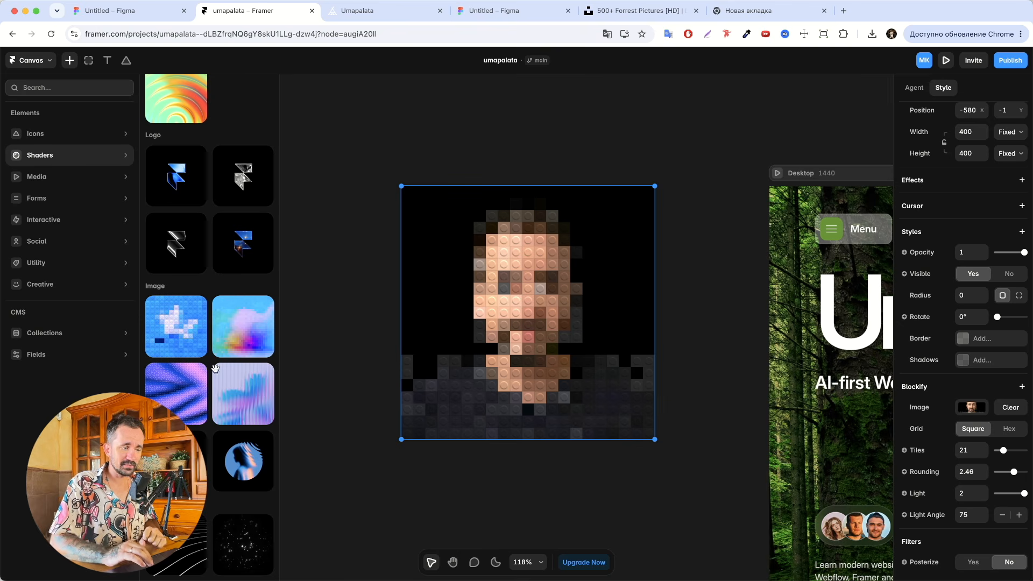
click(234, 407)
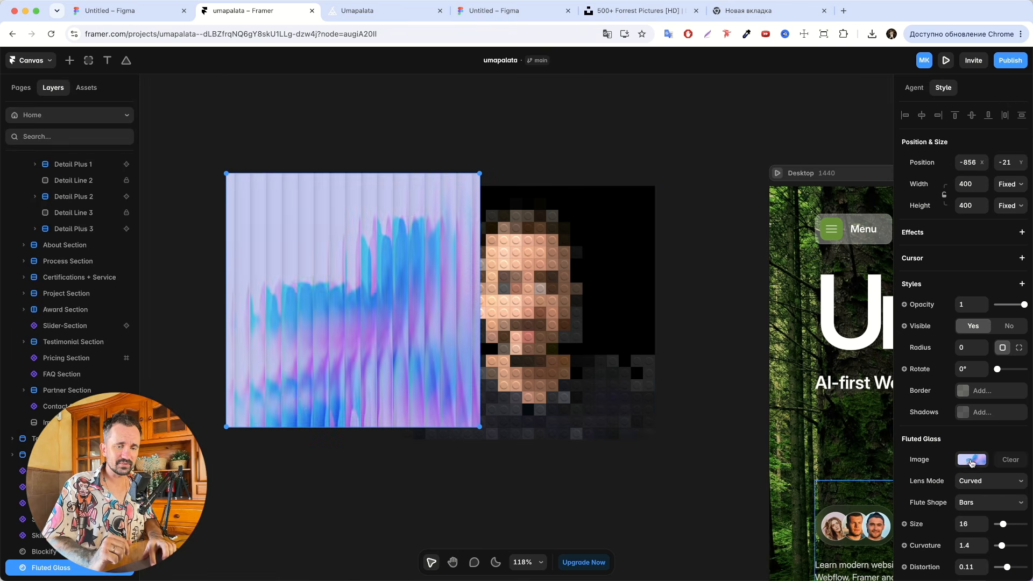
click(971, 459)
click(818, 433)
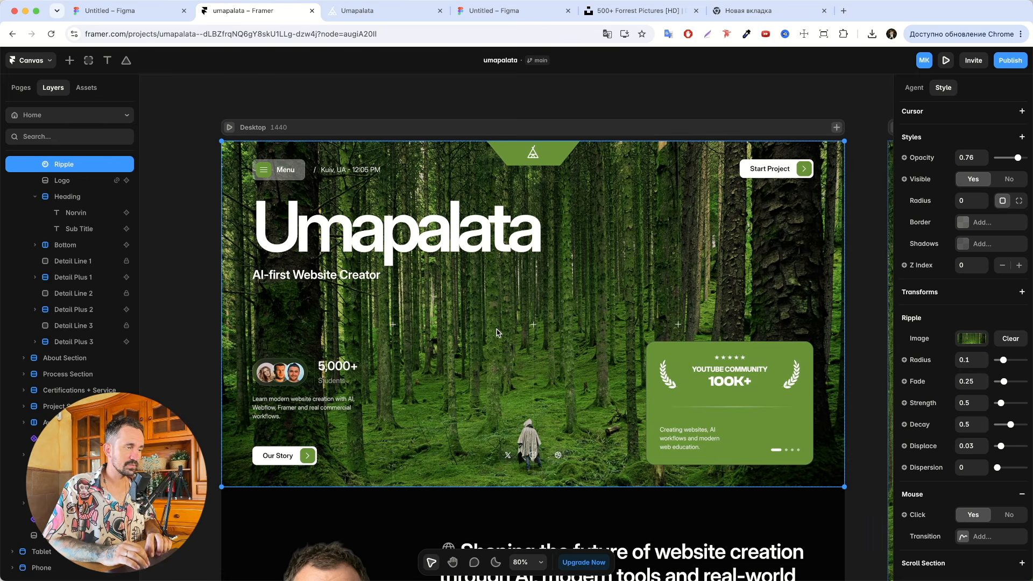
- Preview the desktop page with the hero section's ripple effect and return to the canvas
scroll(99, 235, up, 2)
click(33, 166)
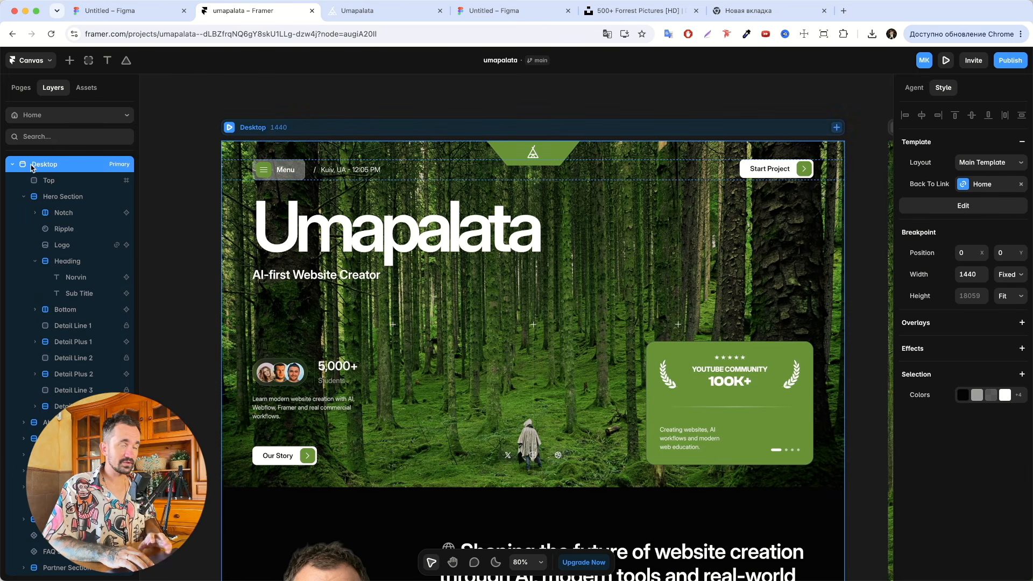
click(48, 199)
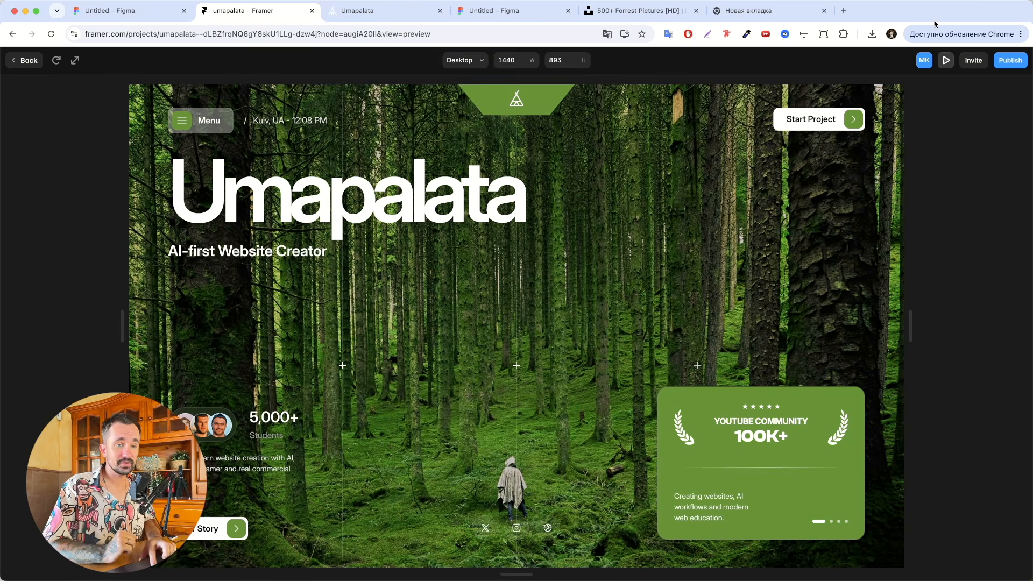
click(946, 60)
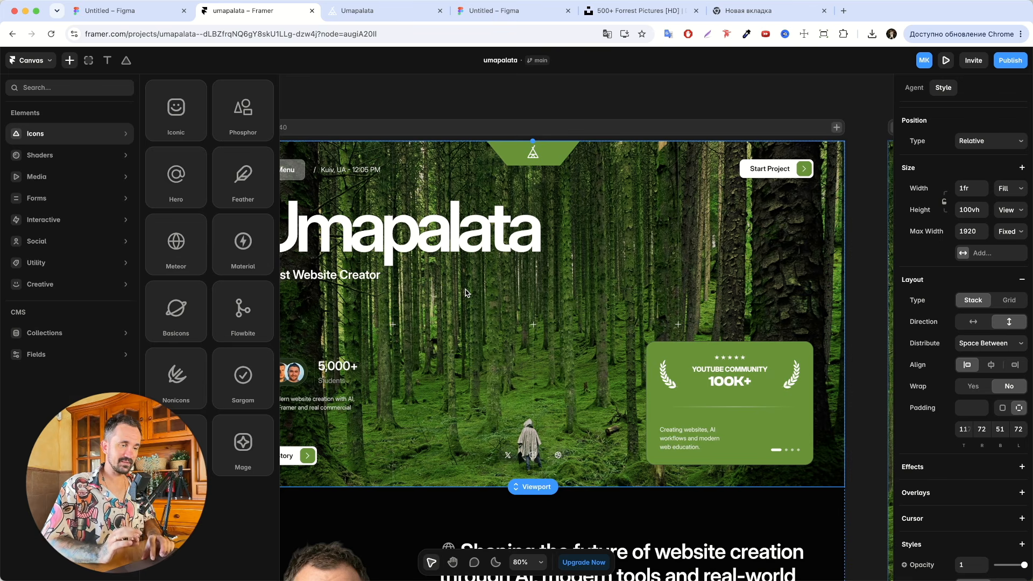
key(Escape)
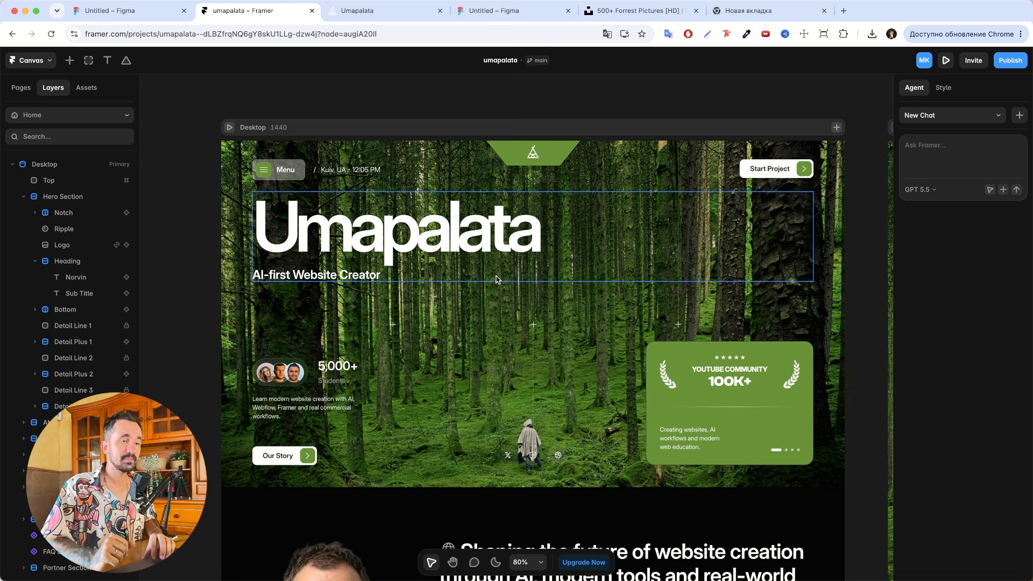
- Switch to the empty browser tab, open tinypng.com, compress the forest photo there and download the optimized JPEG
click(745, 11)
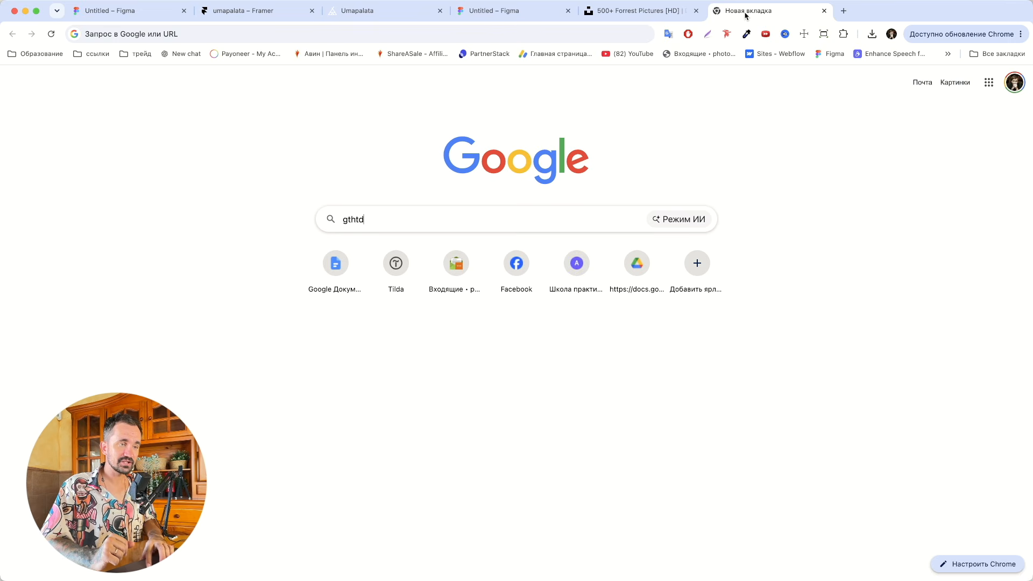
click(572, 36)
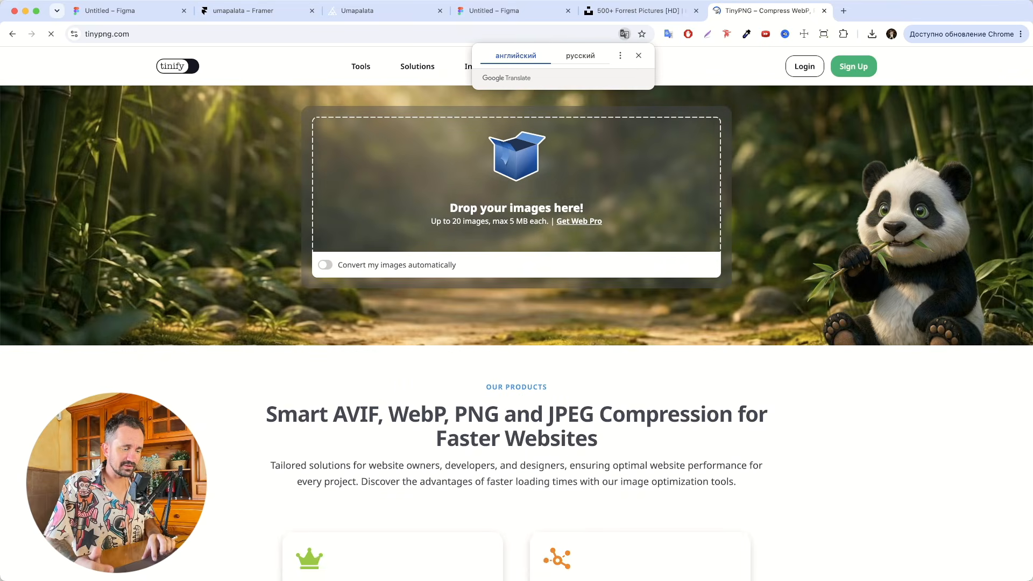
key(super+Tab)
drag(595, 171, 365, 187)
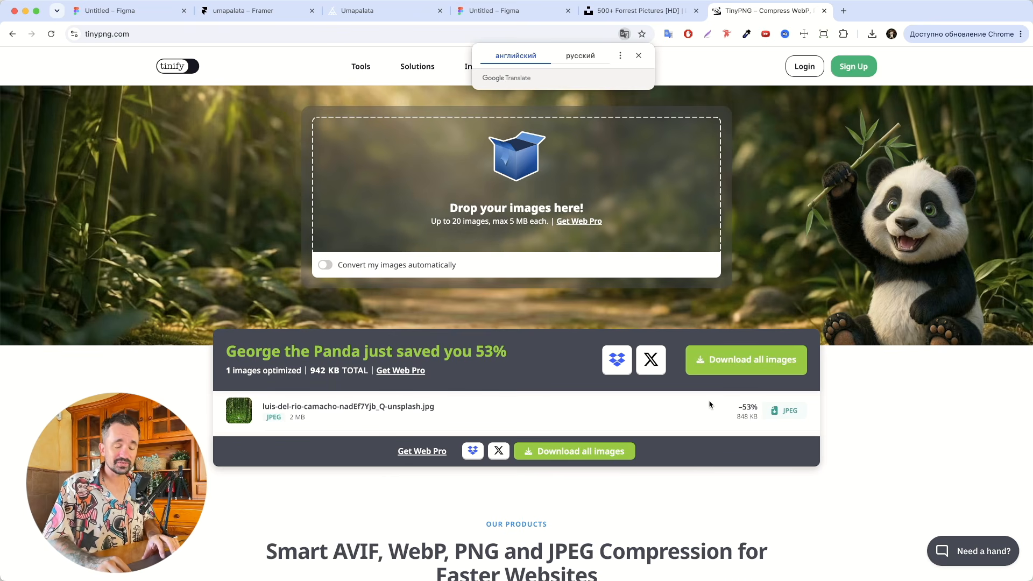
click(795, 416)
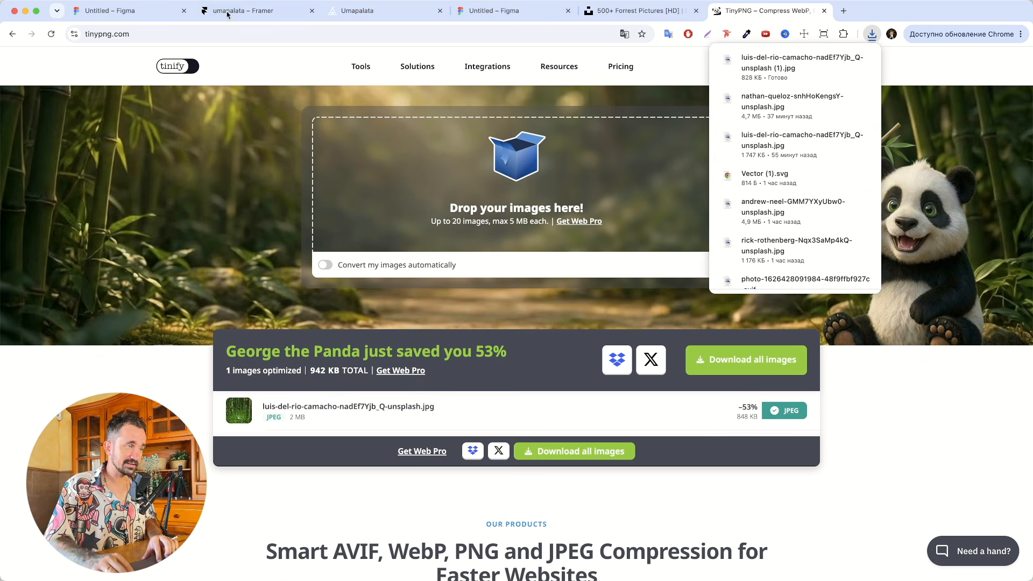
- Switch back to the Framer project and add a new Ripple image shader to the canvas
click(244, 12)
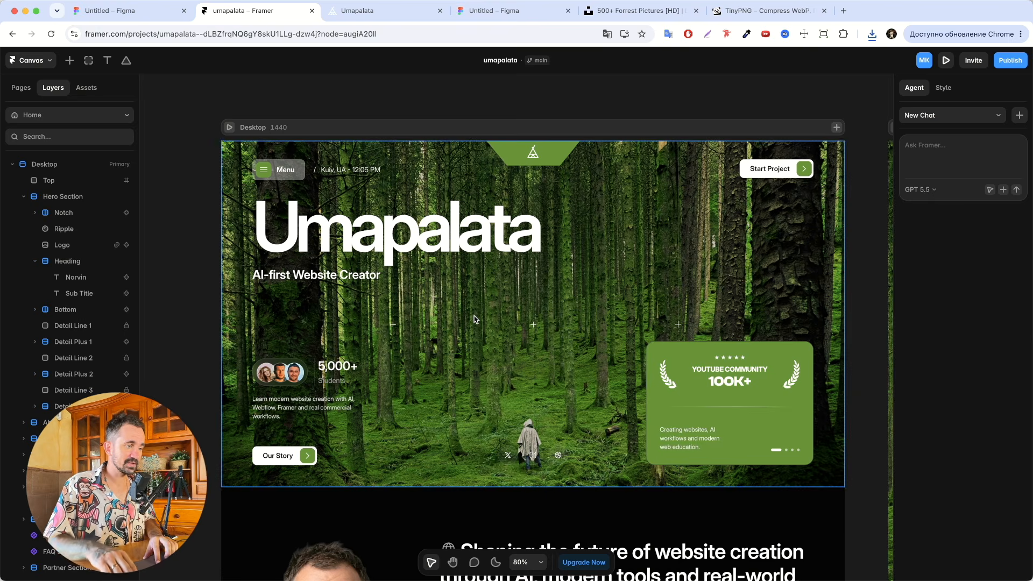
click(68, 228)
click(79, 204)
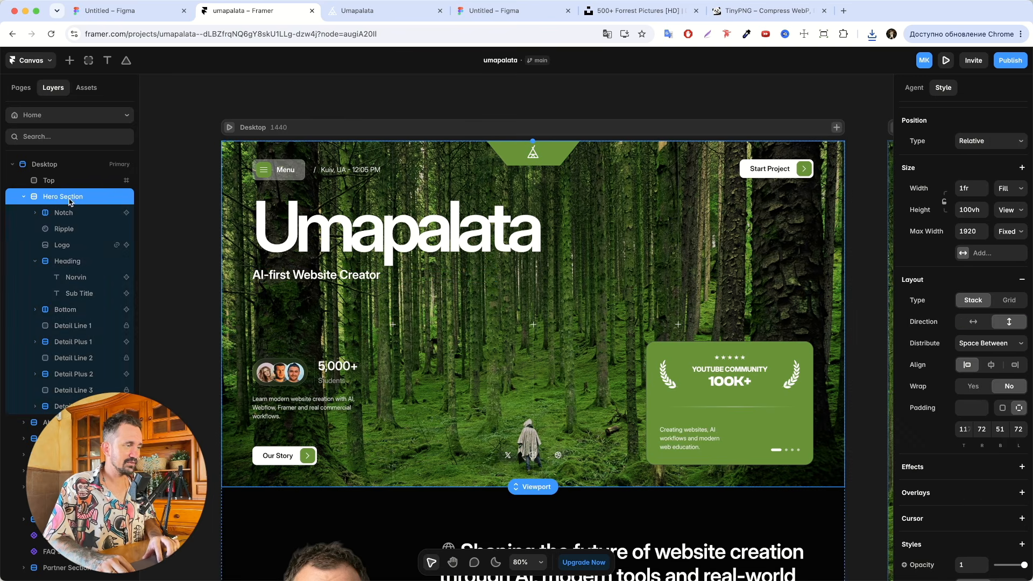
click(69, 60)
mouse_move(73, 160)
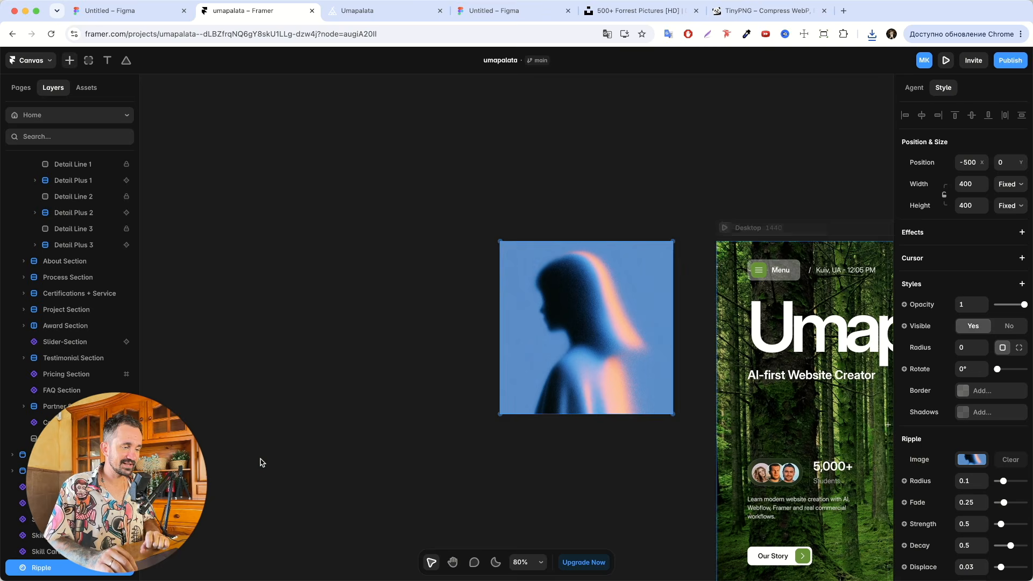
click(258, 460)
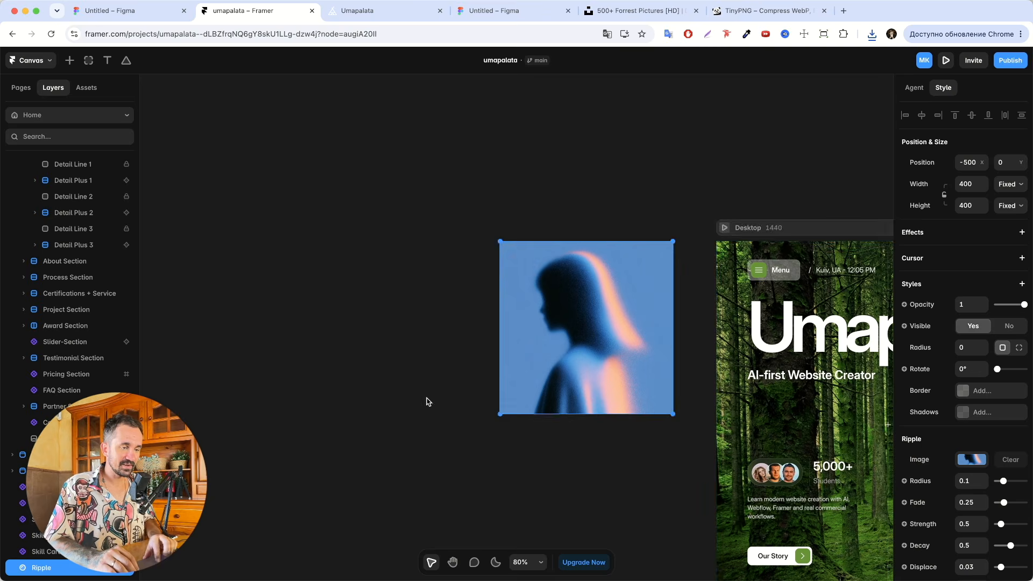
- Place the new Ripple shader in the hero section, set its position type to Absolute and move it up to a top offset of 40
scroll(487, 366, right, 4)
drag(188, 276, 620, 376)
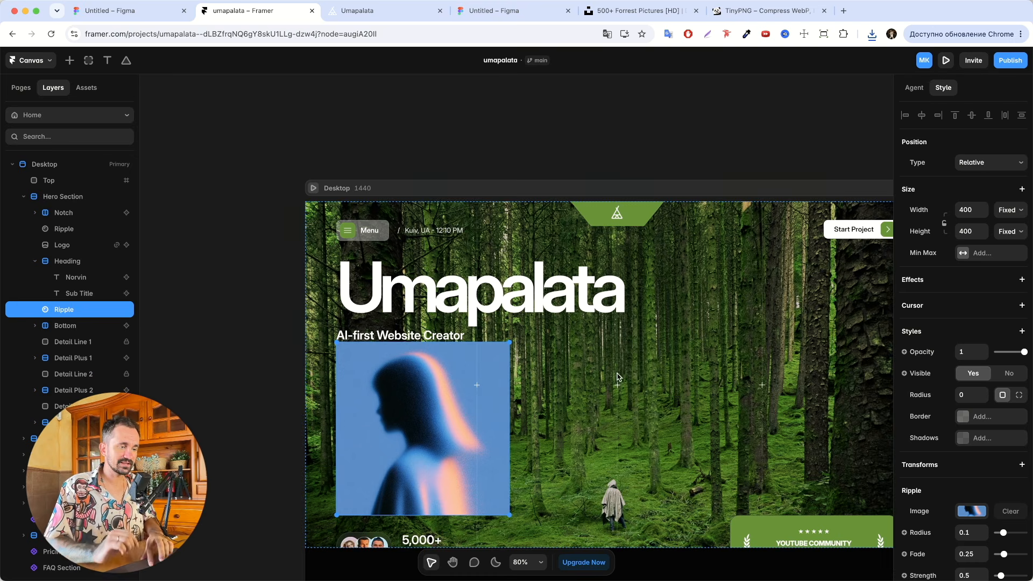
scroll(456, 381, down, 2)
scroll(457, 381, right, 2)
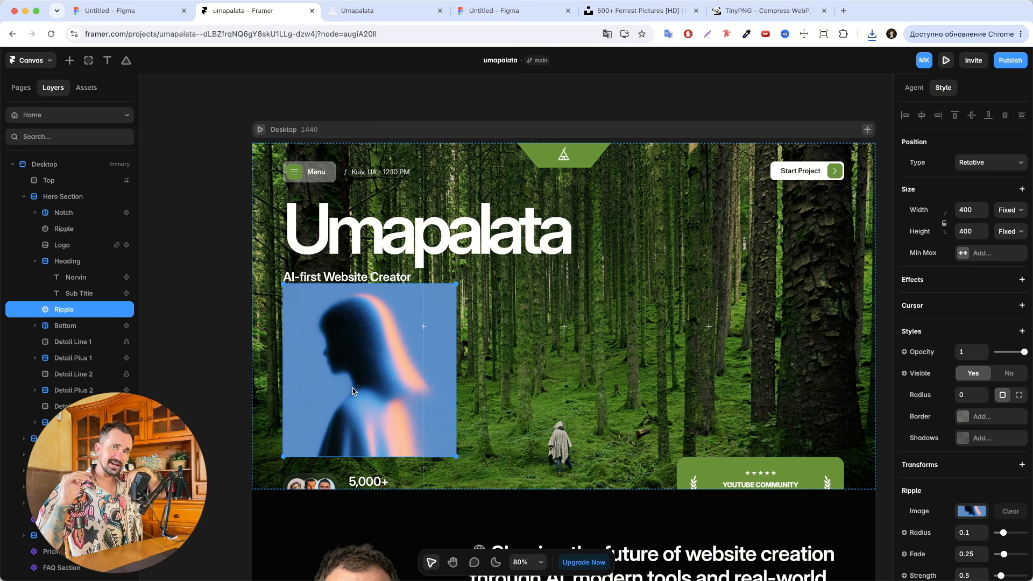
click(990, 163)
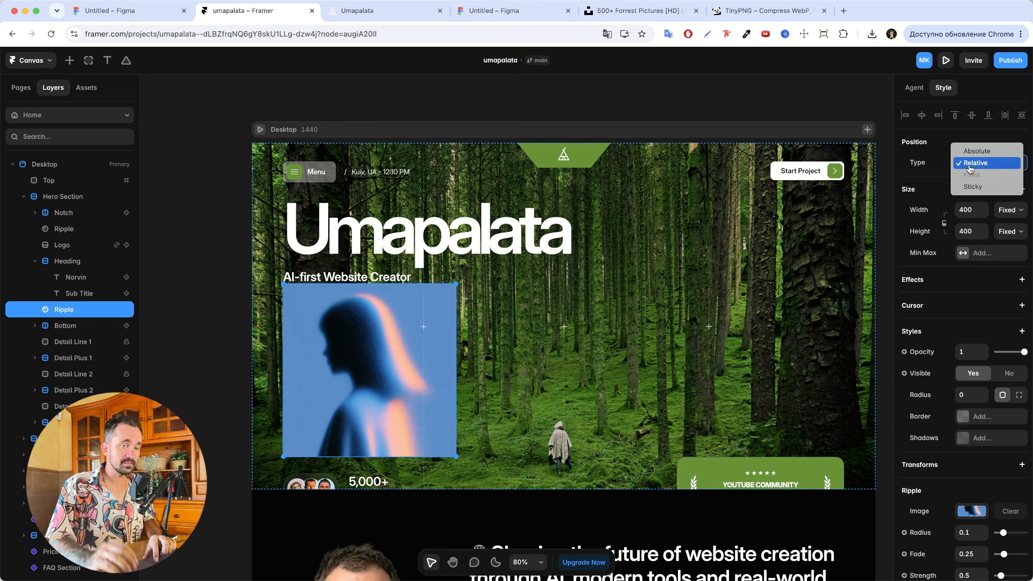
click(977, 151)
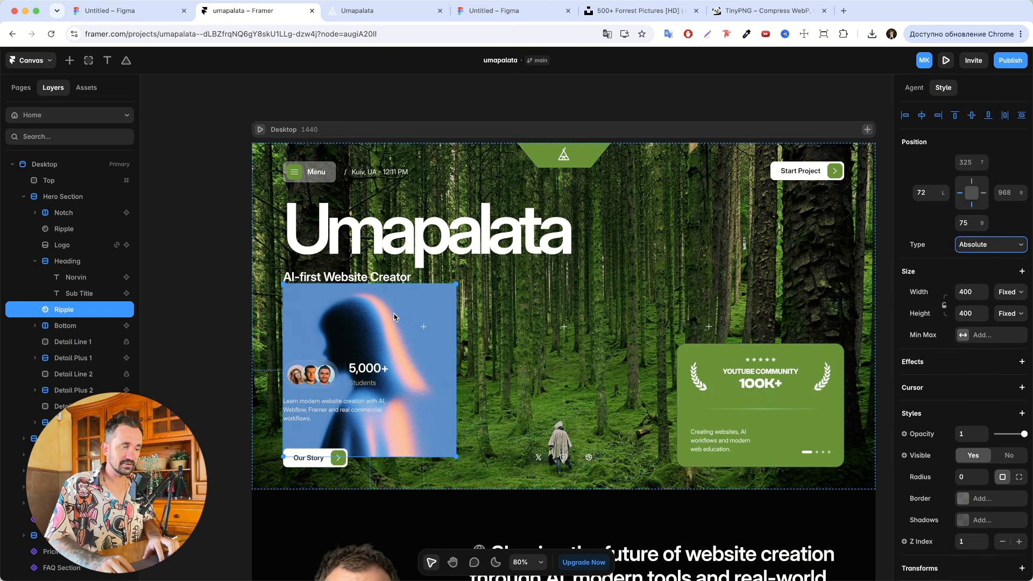
drag(395, 317, 421, 194)
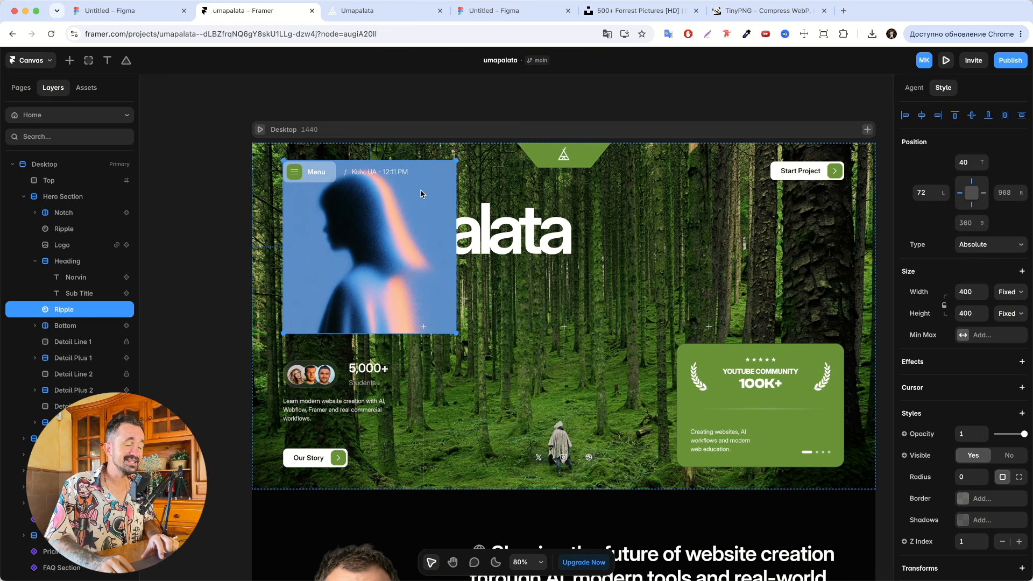
- Try a relative width of 400% on the new Ripple shader
click(1007, 294)
click(1007, 295)
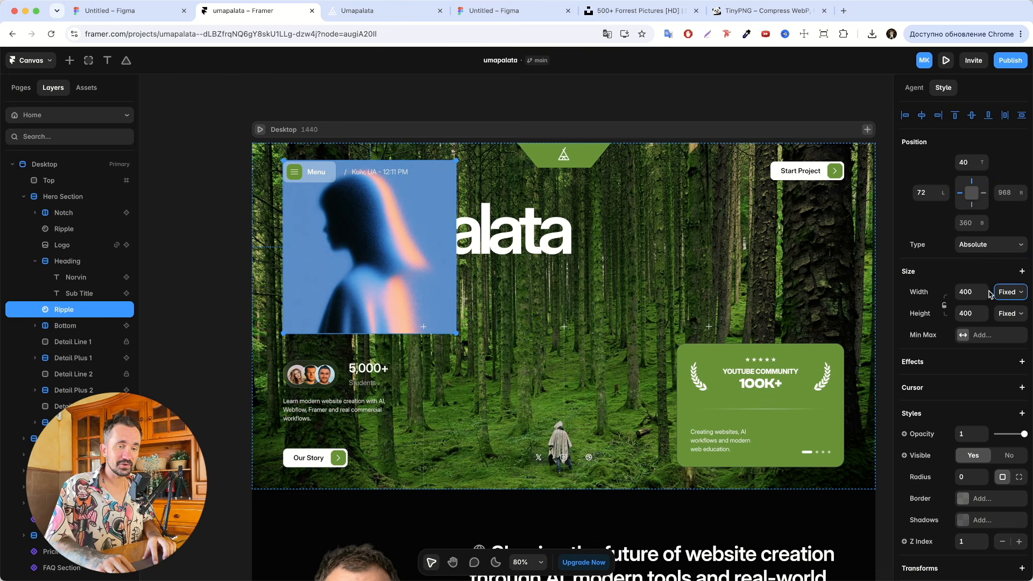
click(969, 292)
text(100%)
key(Return)
key(Return)
- Set the new Ripple shader's top, left, bottom and right offsets to 0 so it fills the hero section
click(965, 162)
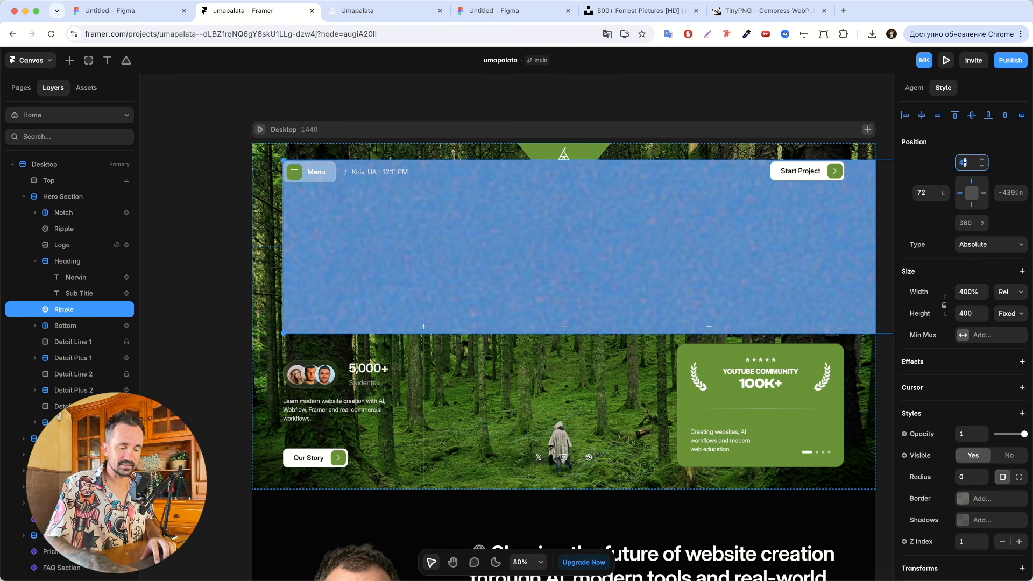
text(0)
key(Tab)
text(0)
key(Return)
click(965, 222)
text(0)
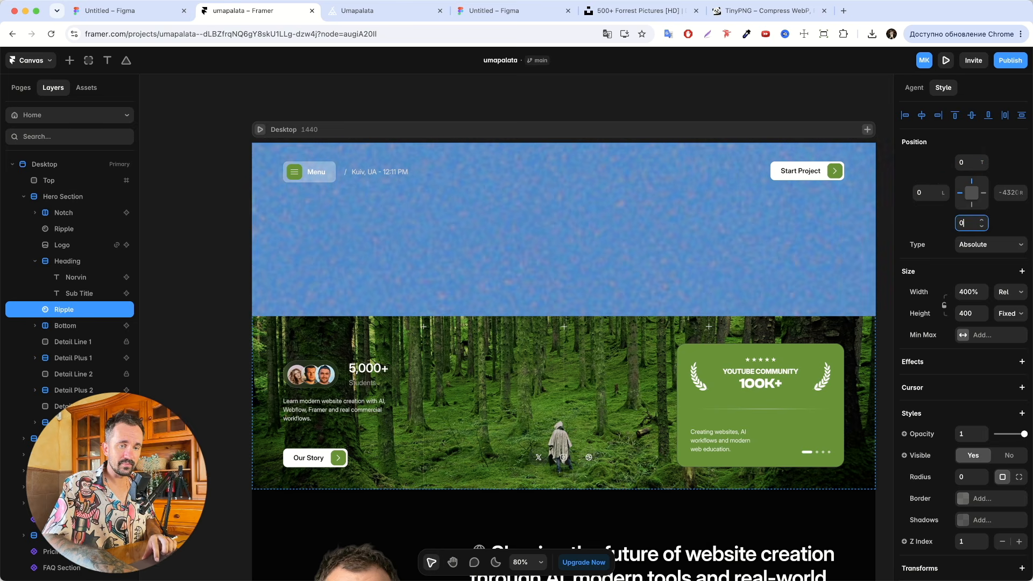
key(Return)
click(999, 192)
text(0)
key(Return)
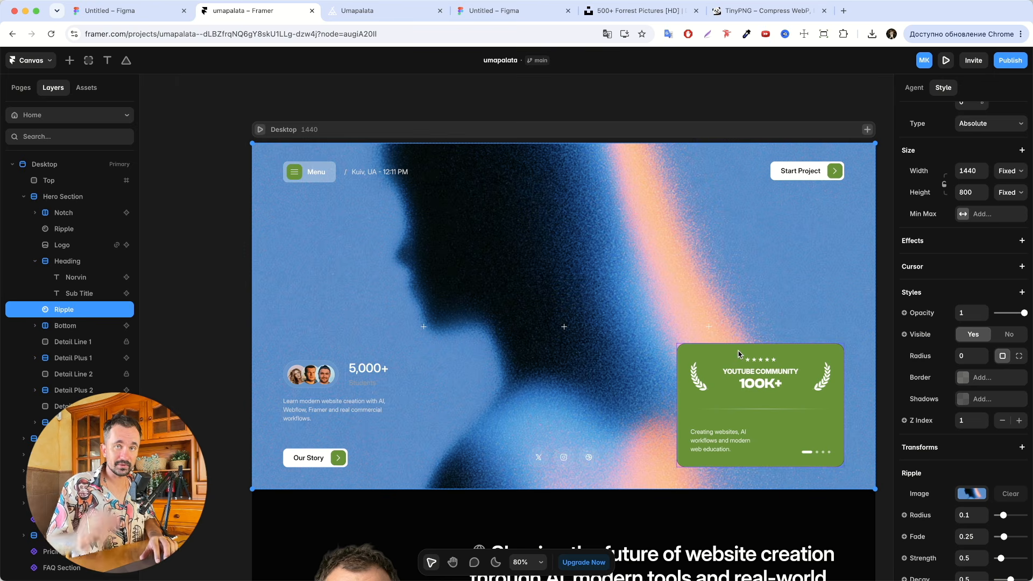
- Try Z Index -1 and 0 on the new Ripple shader, and remove that shader from the hero section
click(1003, 422)
click(1003, 422)
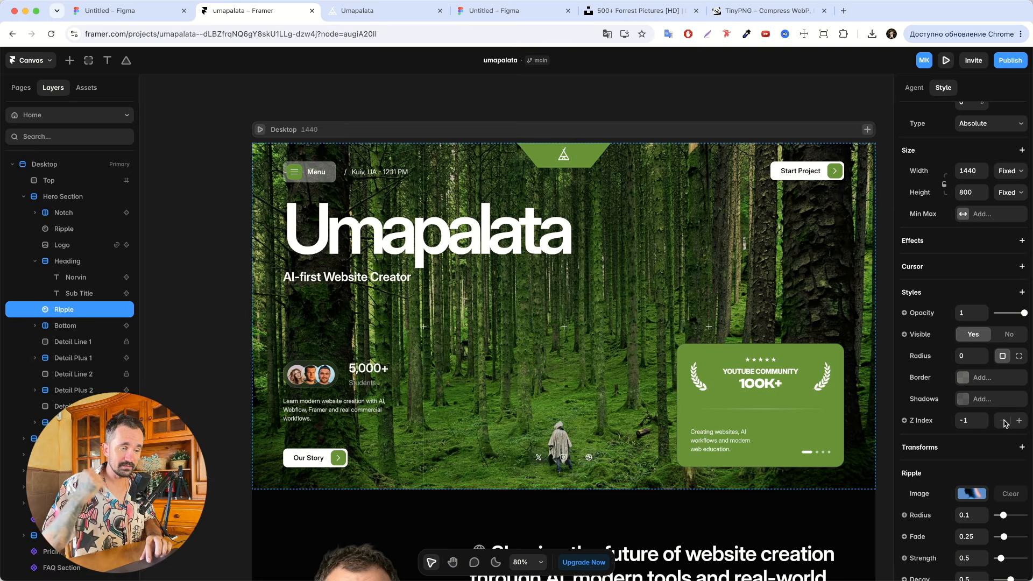
click(1019, 421)
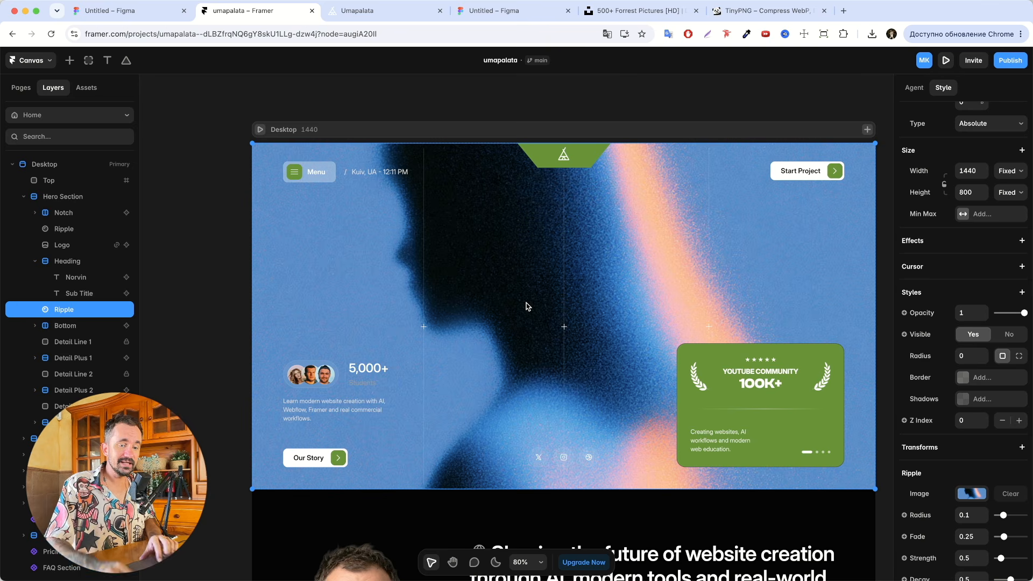
click(971, 494)
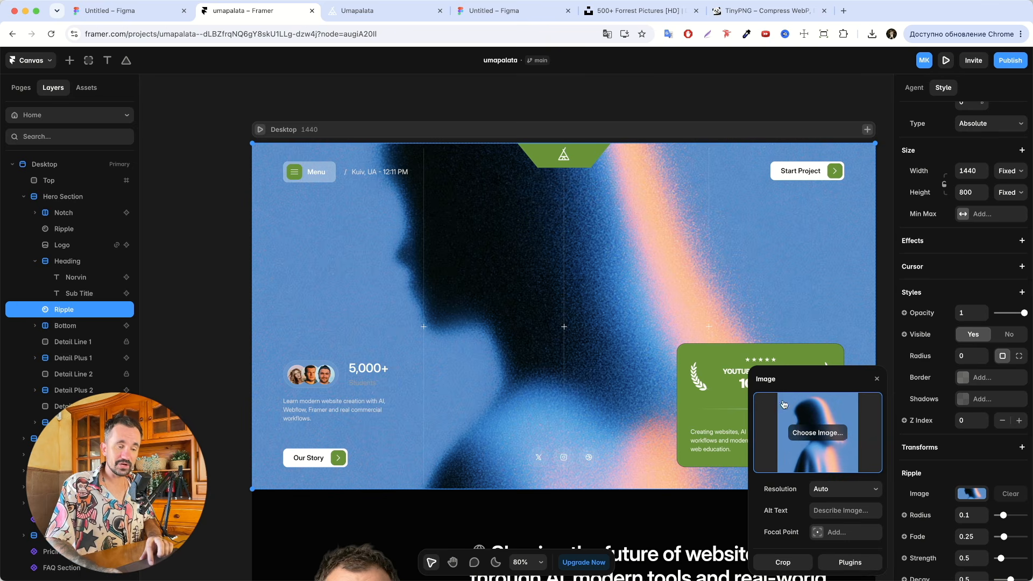
drag(42, 310, 64, 230)
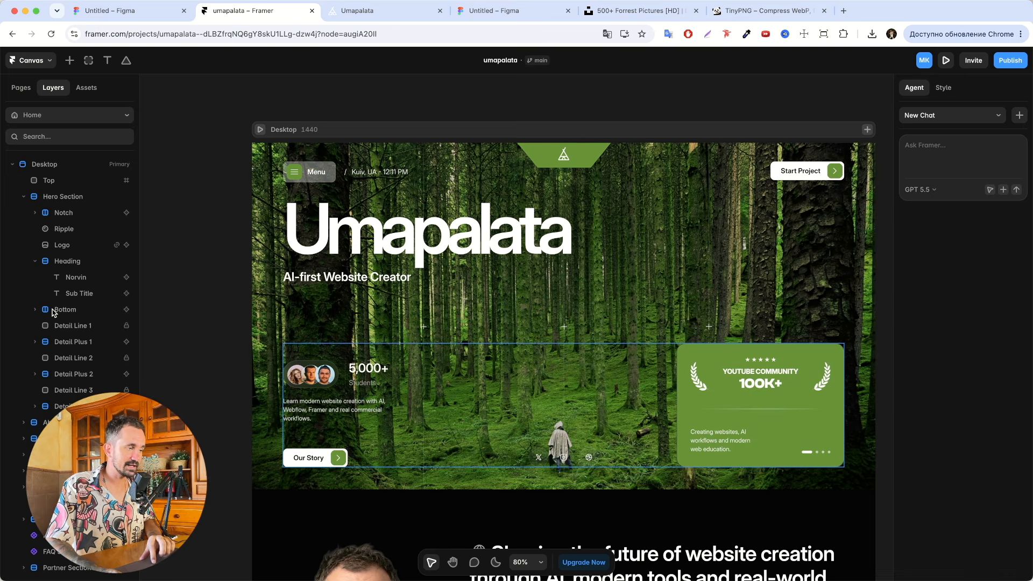
- Try full opacity on the hero section's original forest Ripple shader and set its opacity to 0.87
click(64, 230)
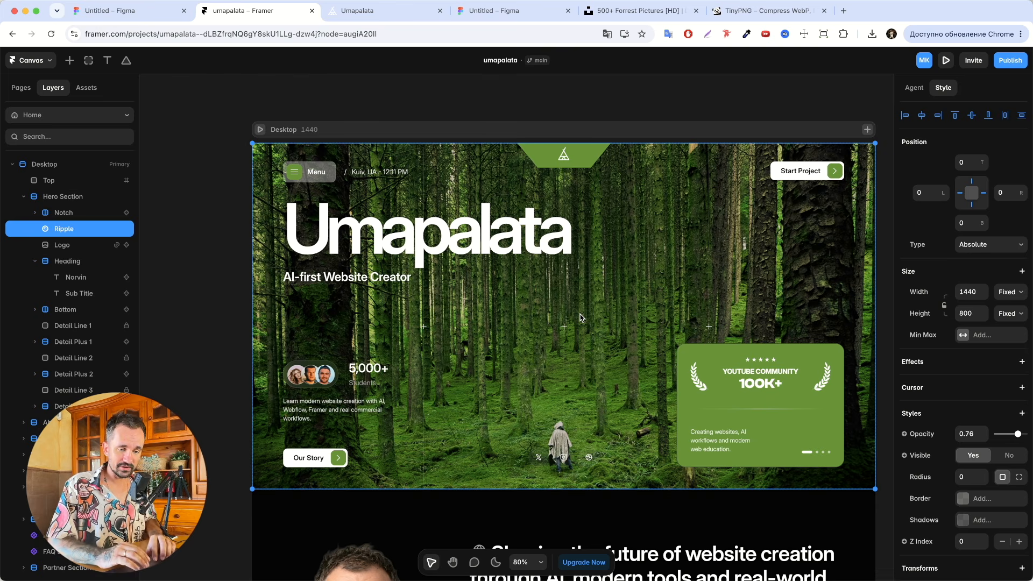
scroll(965, 439, down, 2)
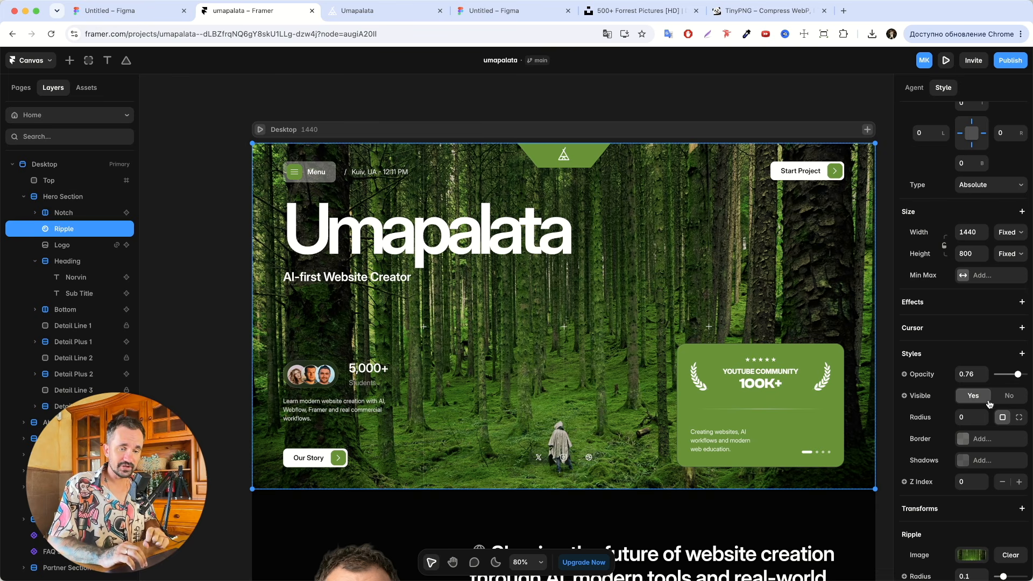
drag(1017, 375, 1032, 377)
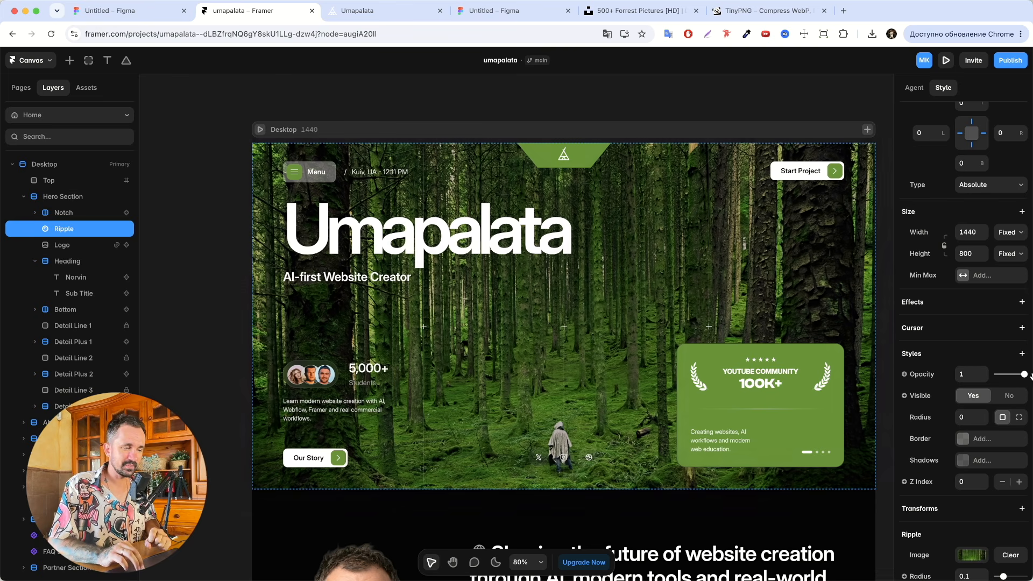
drag(1024, 374, 1021, 376)
- Replace the hero Ripple shader's image with the compressed forest JPEG, the copy marked (1), from the Загрузки folder
scroll(979, 453, down, 5)
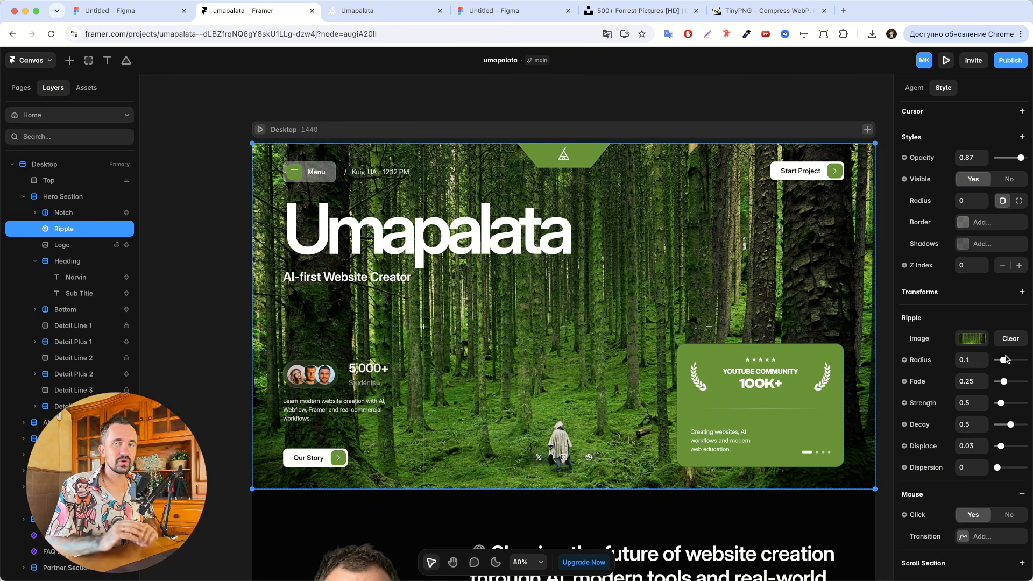
click(976, 340)
click(818, 393)
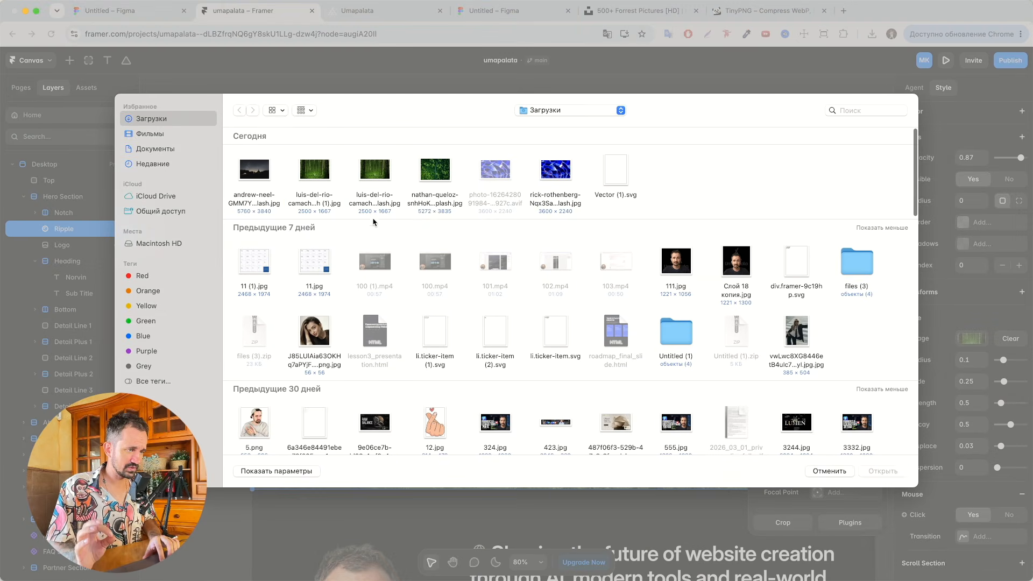
click(319, 173)
click(885, 471)
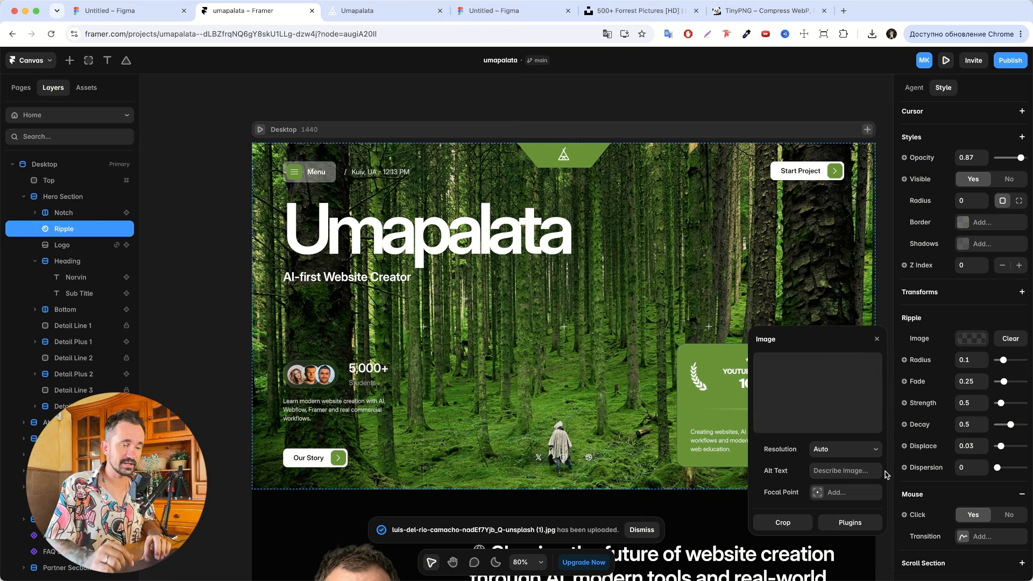
- Preview the page, widen the preview to 1864, return to the canvas and clear the selection
key(super+p)
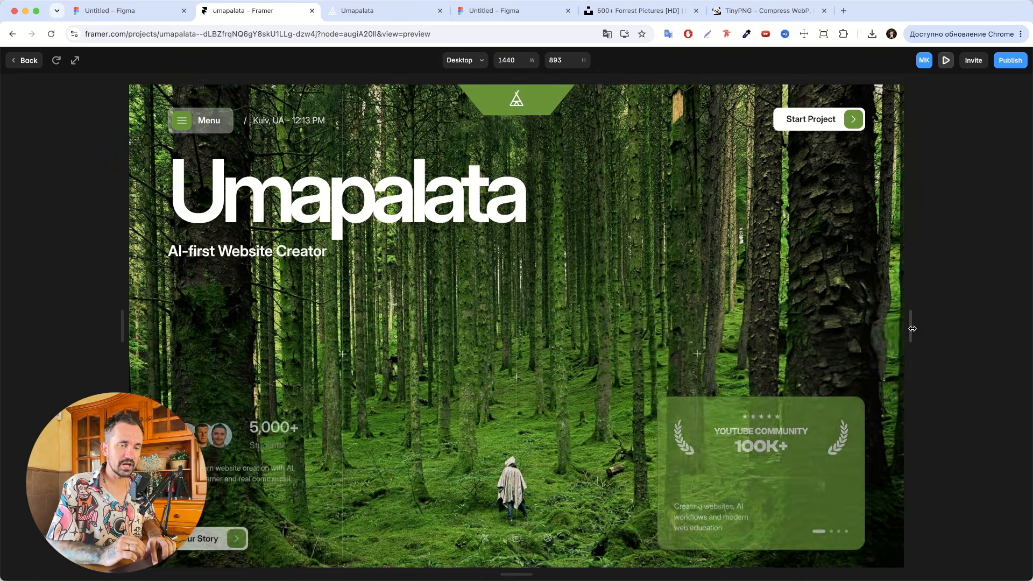
drag(910, 325, 1025, 326)
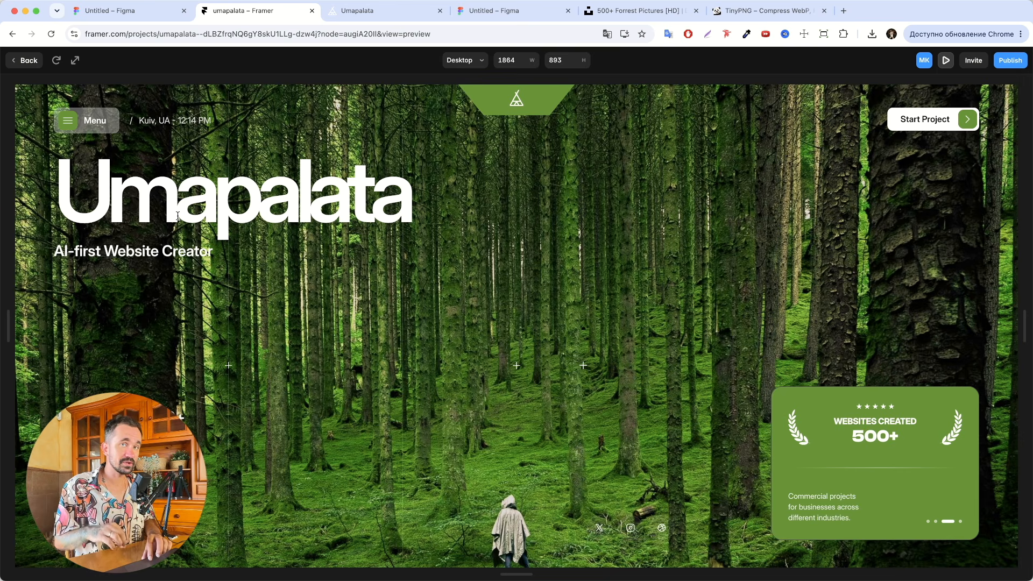
key(Escape)
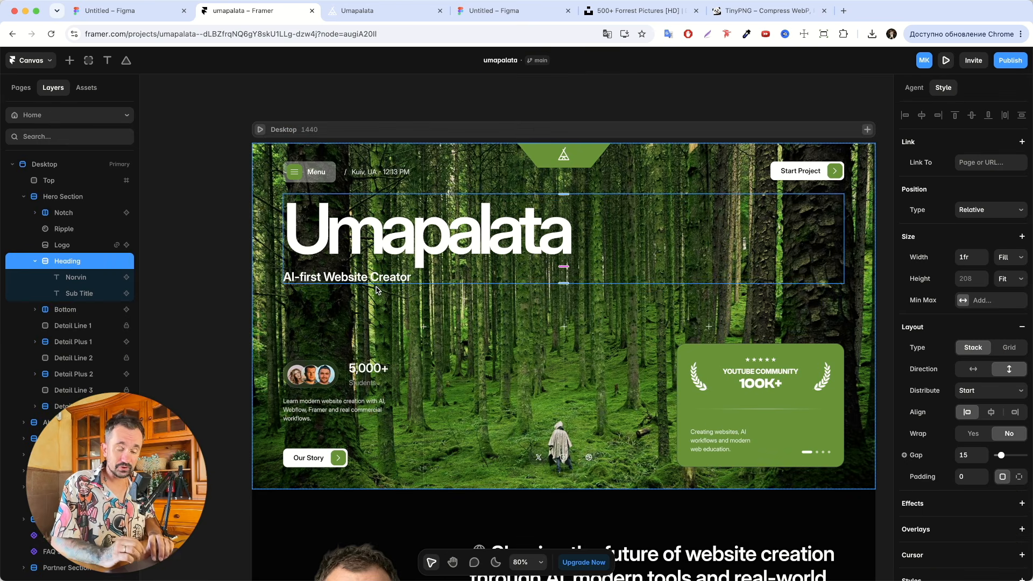
scroll(376, 290, left, 3)
click(305, 251)
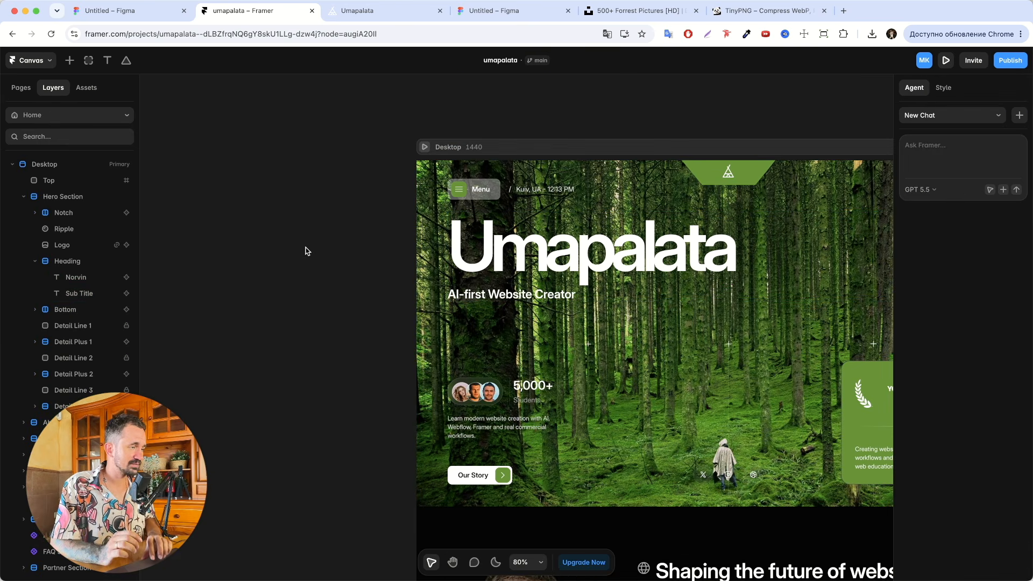
- Insert a Logo Spectrum shader on the empty canvas beside the Desktop frame
click(69, 61)
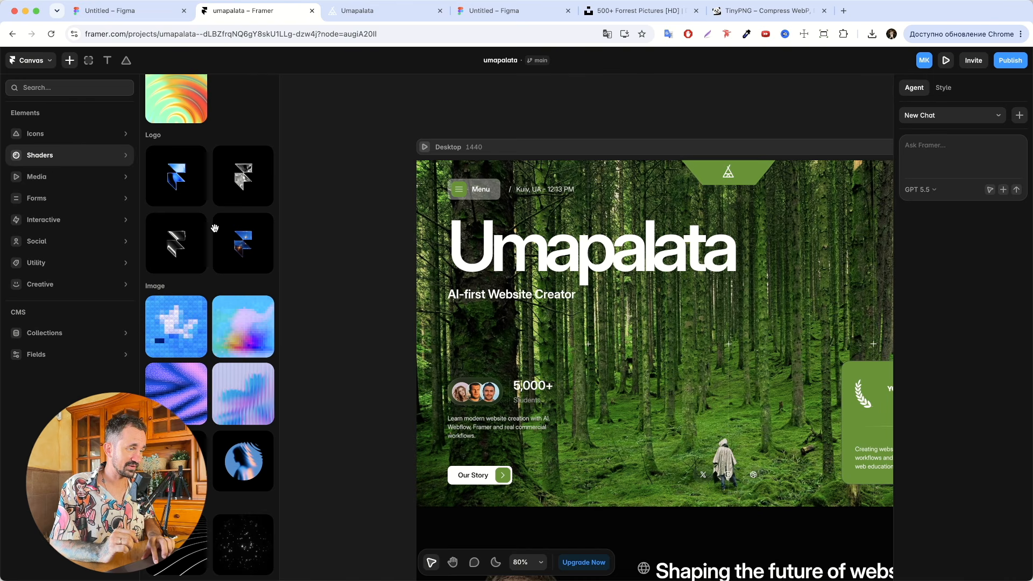
drag(179, 255, 316, 258)
scroll(301, 256, up, 5)
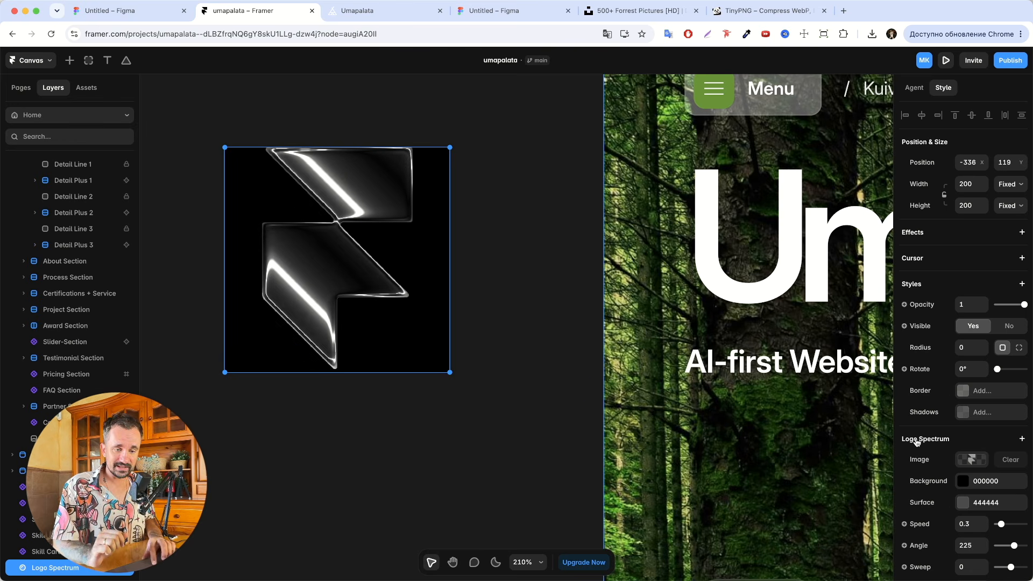
- Replace the Logo Spectrum shader's image with the white Umapalata tent logo
click(972, 458)
click(818, 433)
click(613, 180)
click(883, 471)
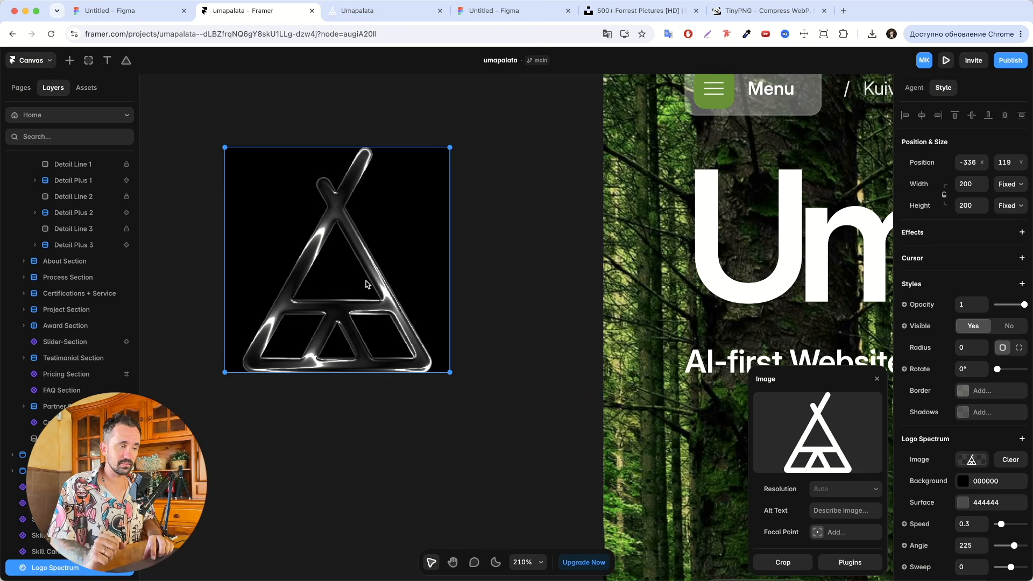
- Set the Logo Spectrum shader's background opacity to 0% and place the shader over the start of the hero heading
scroll(962, 330, down, 3)
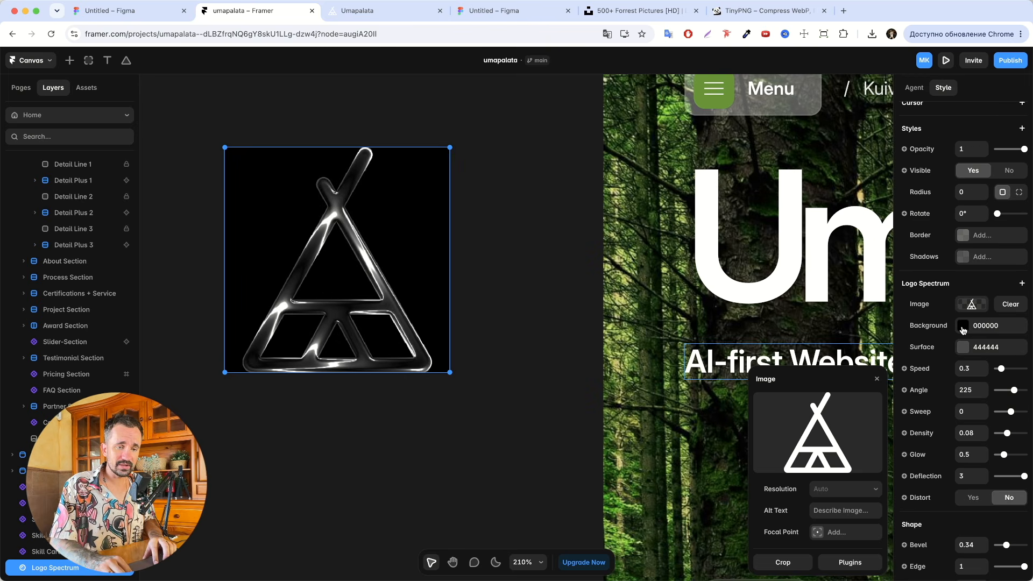
click(963, 326)
click(846, 373)
text(0)
key(Return)
drag(357, 291, 706, 270)
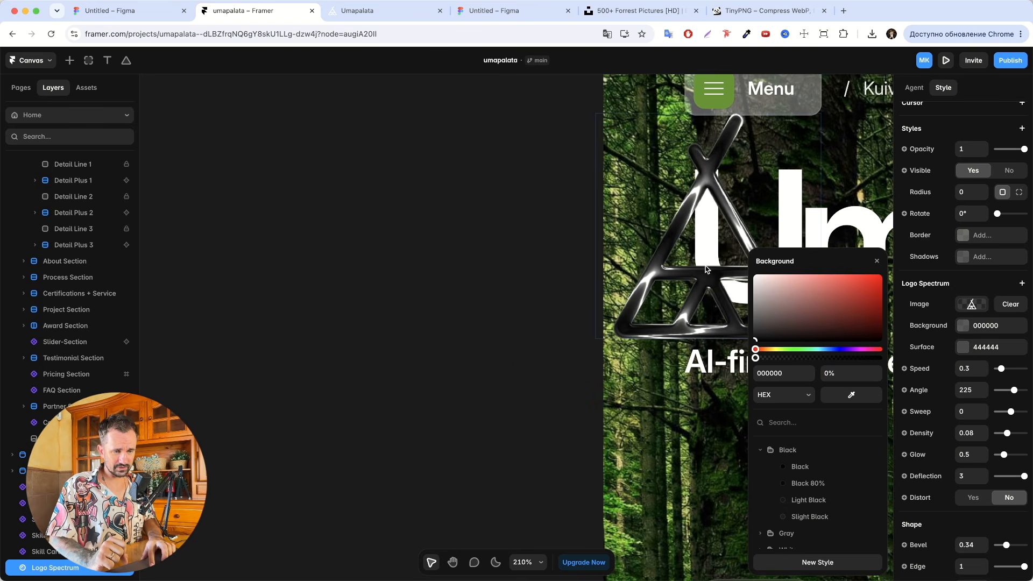
scroll(684, 247, right, 5)
scroll(685, 247, up, 1)
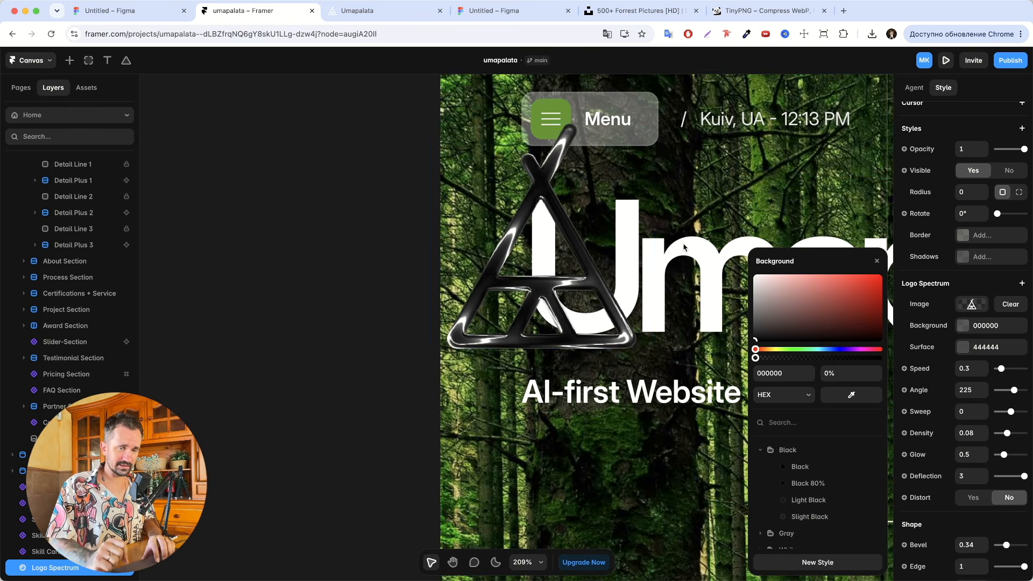
- Set the Logo Spectrum shader's surface color to white, FFFFFF
click(979, 347)
click(852, 300)
drag(852, 300, 753, 323)
key(super+z)
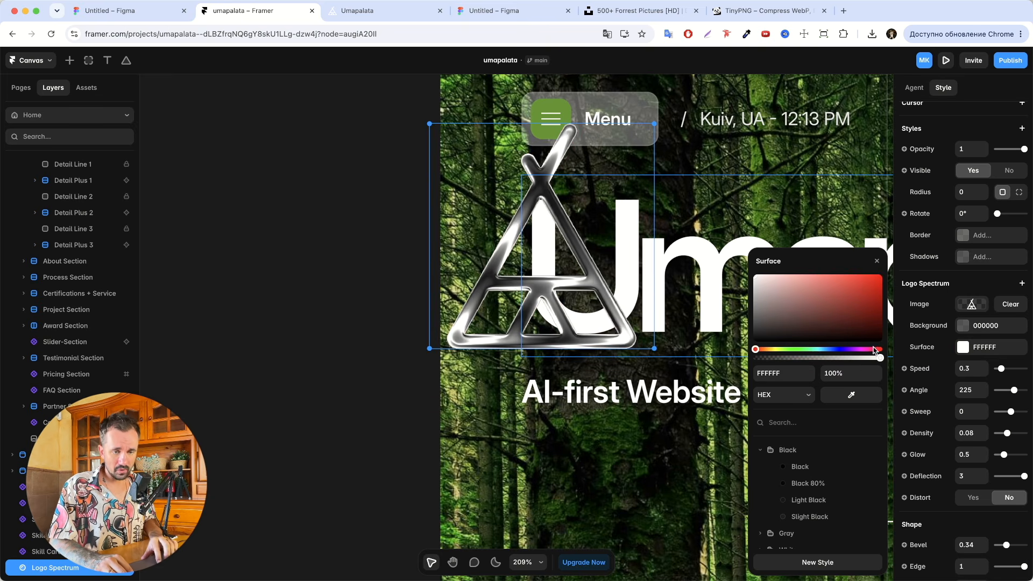
key(Escape)
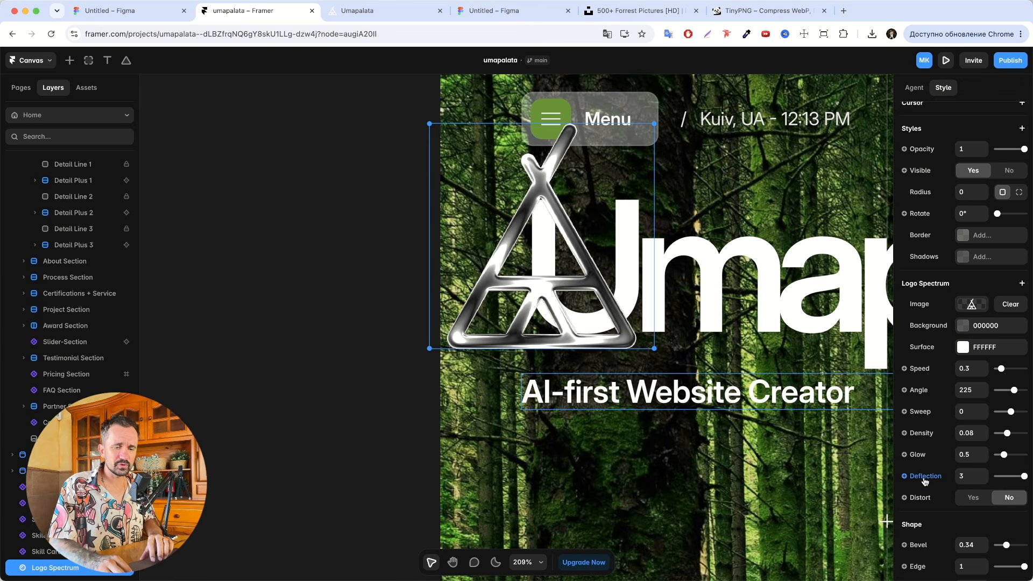
- Put the Logo Spectrum shader in the About section next to the faded tent logo image and delete that image
scroll(328, 277, down, 3)
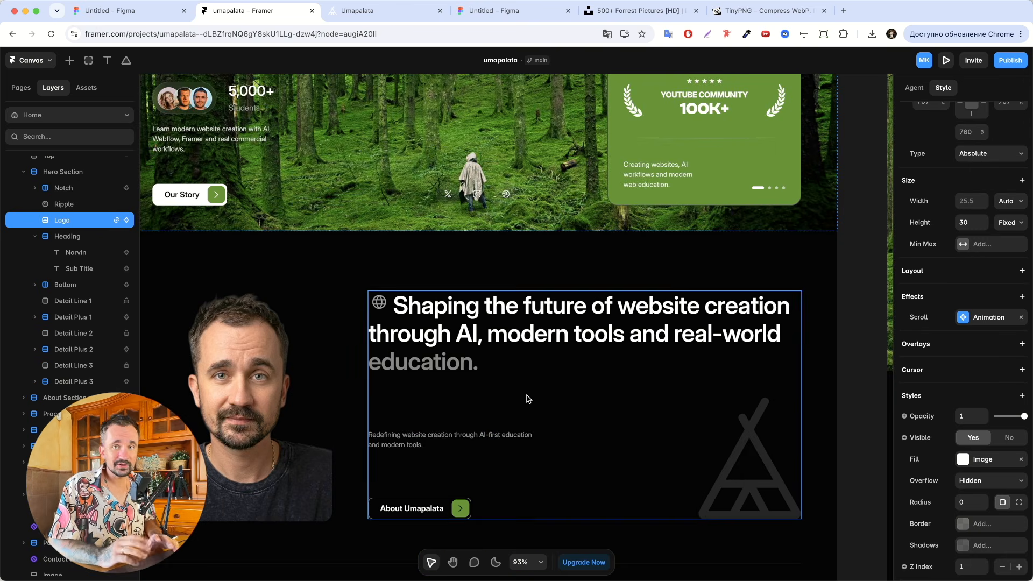
click(748, 479)
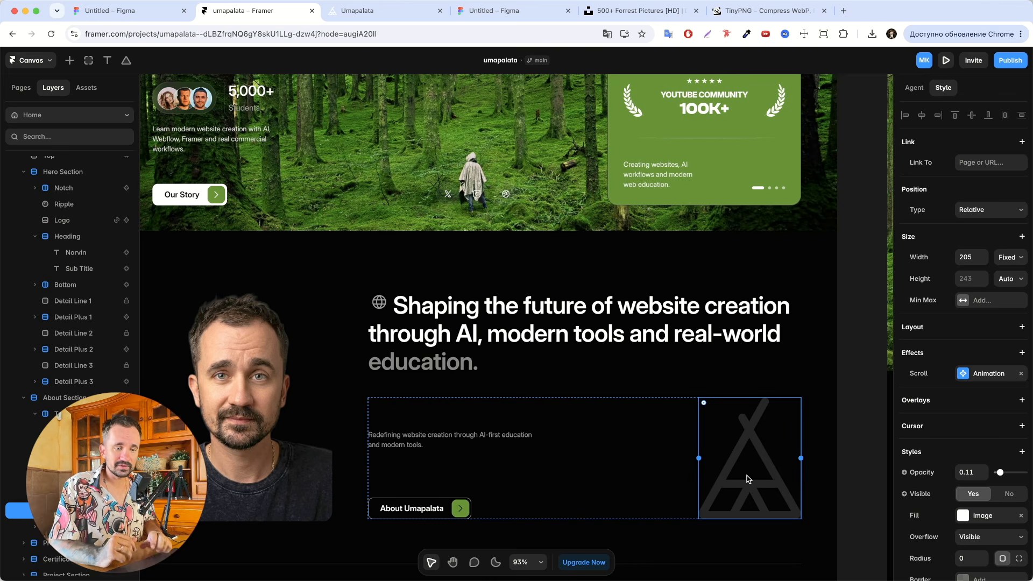
click(746, 479)
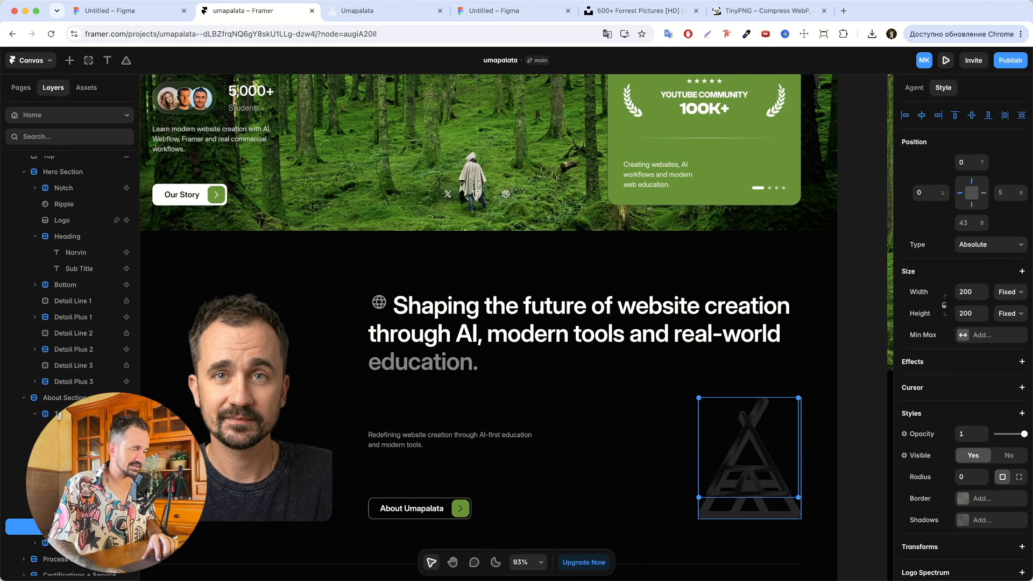
click(747, 479)
click(746, 479)
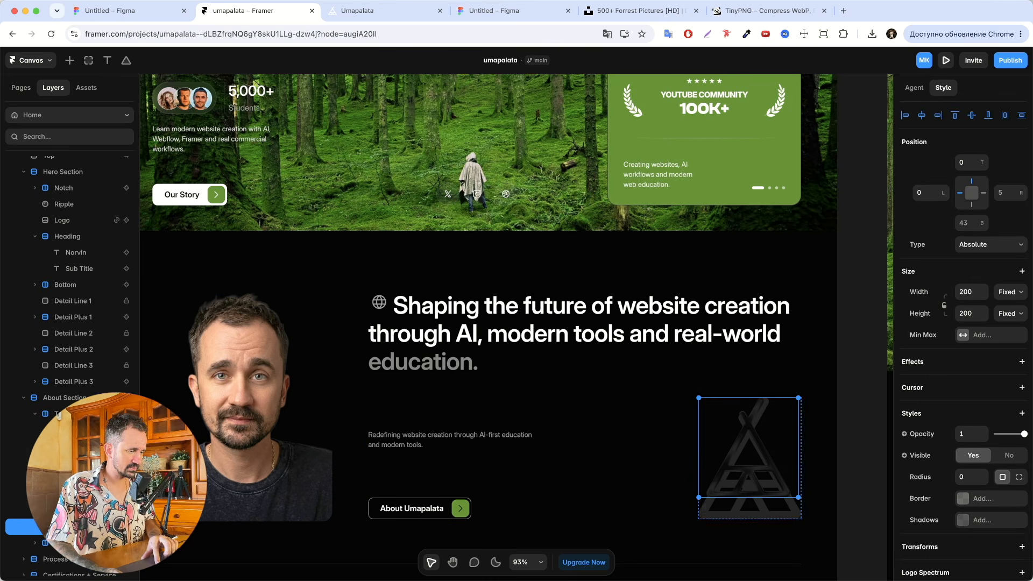
click(744, 484)
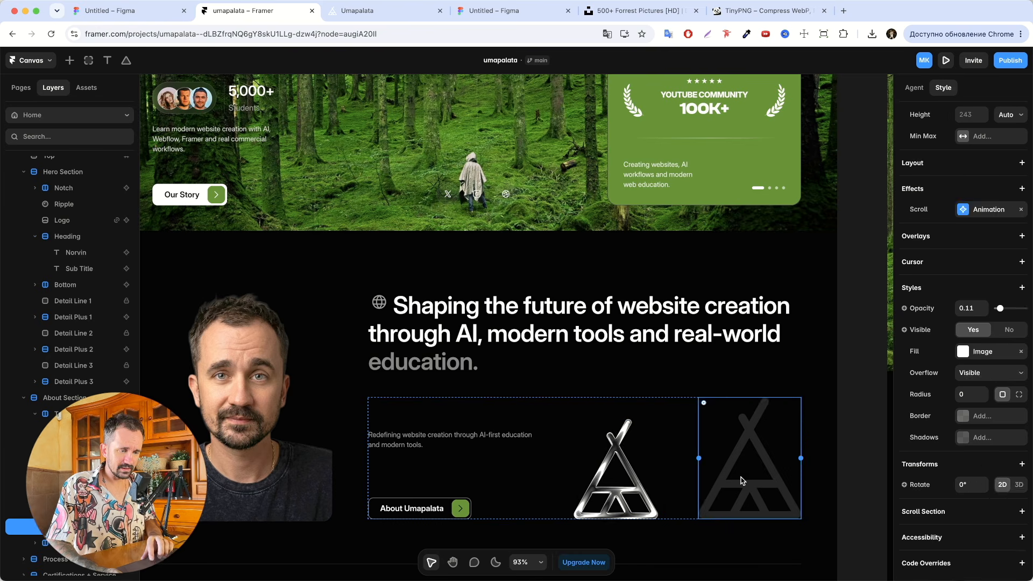
key(Delete)
click(743, 485)
- Preview the page down to the About section's animated logo and return to the canvas
key(super+p)
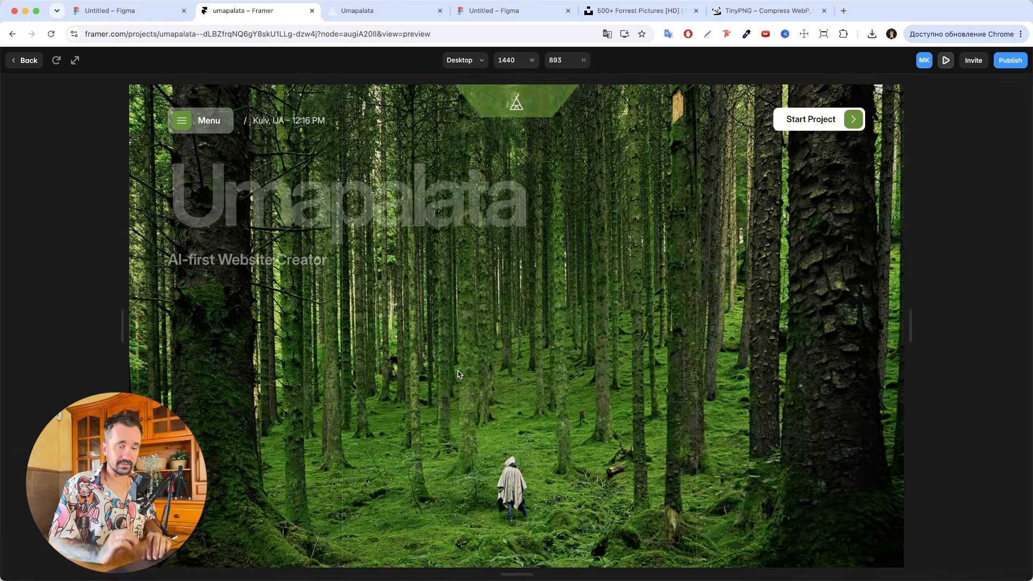
scroll(821, 296, down, 6)
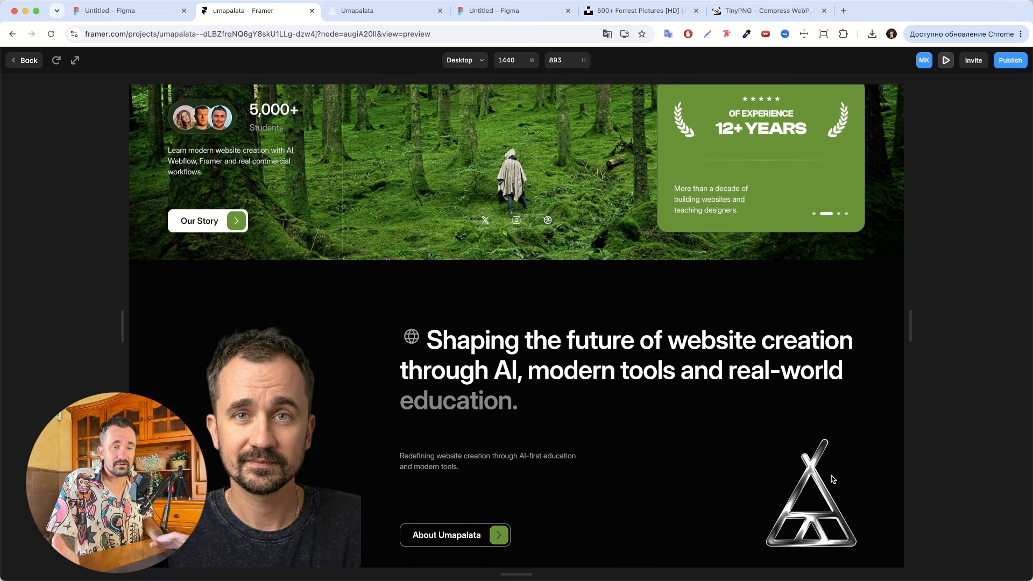
key(Escape)
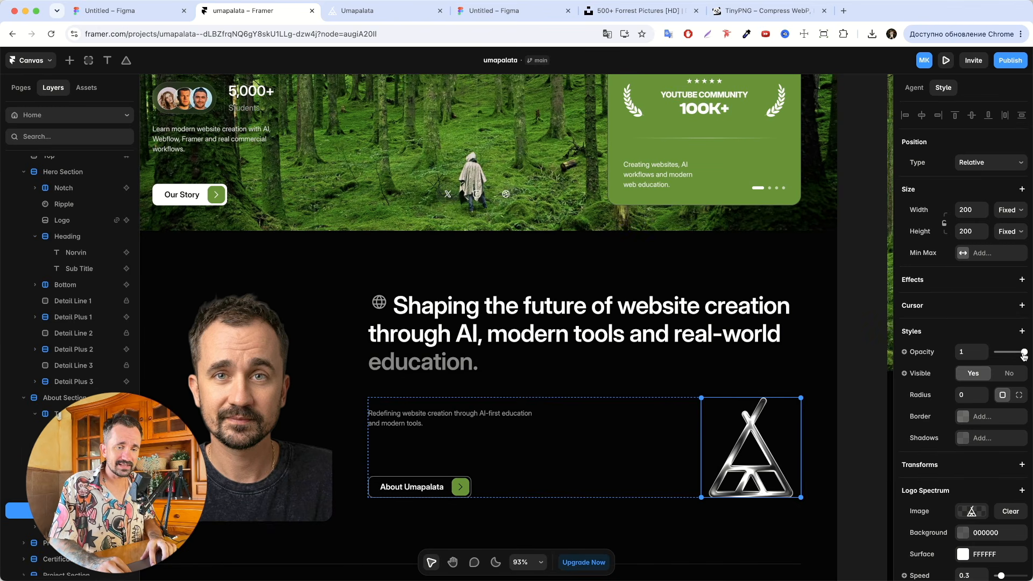
- Lower the About section logo shader's opacity to 0.18 and check it in the page preview
drag(1012, 355, 1003, 358)
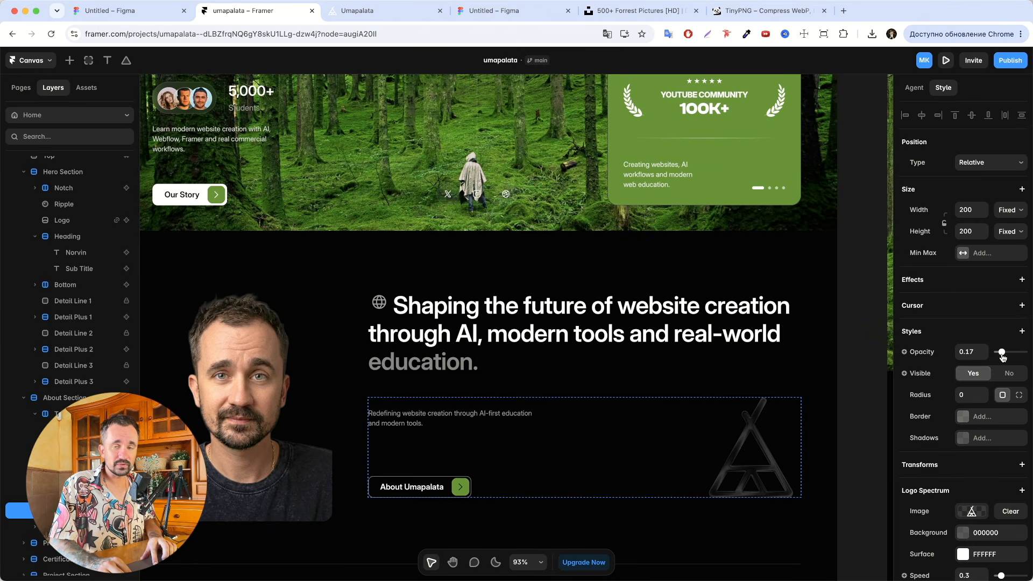
click(945, 61)
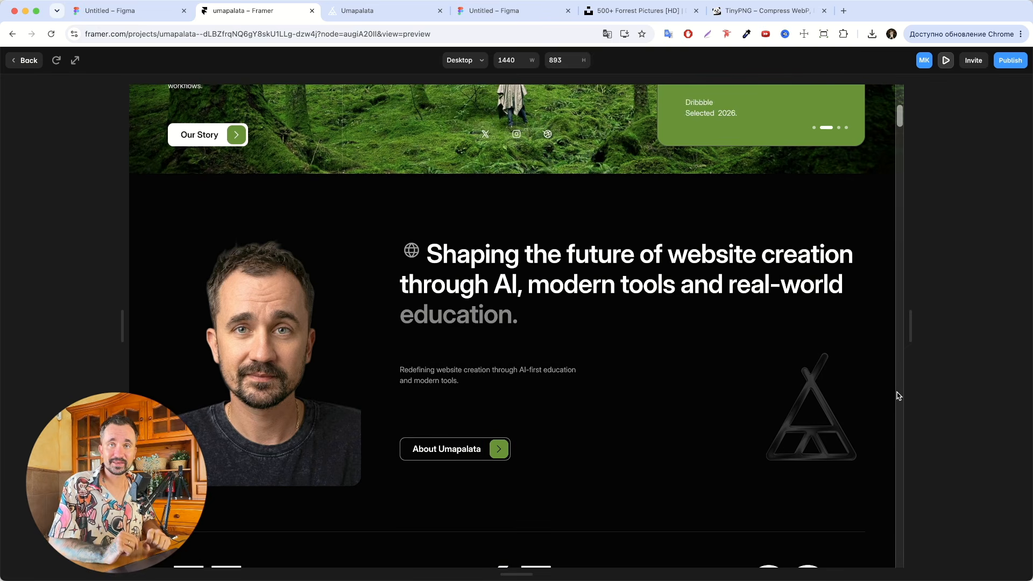
key(Escape)
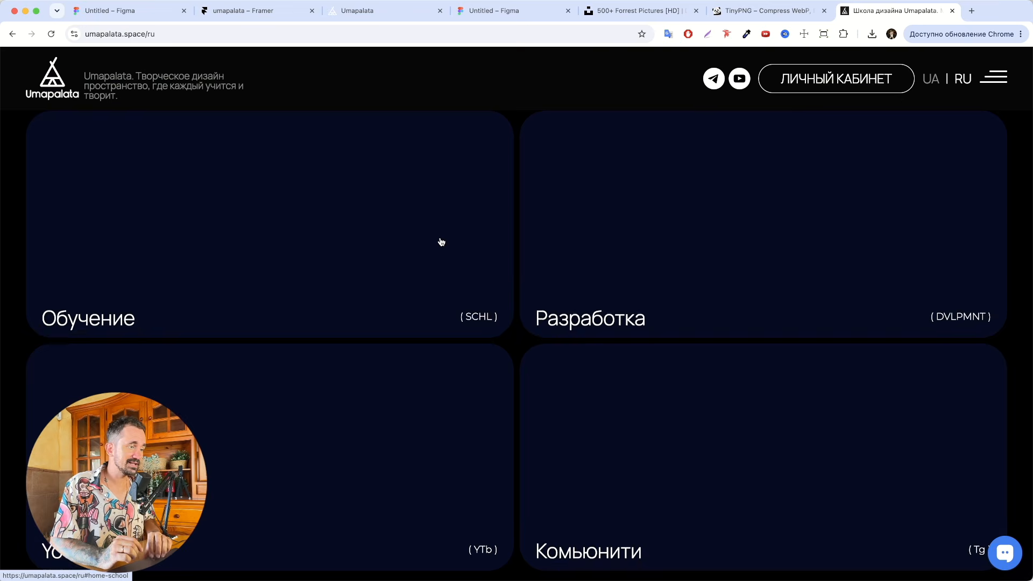
- Open the Framer courses page from the Umapalata school site and look through its course cards
scroll(440, 240, down, 10)
scroll(414, 378, down, 10)
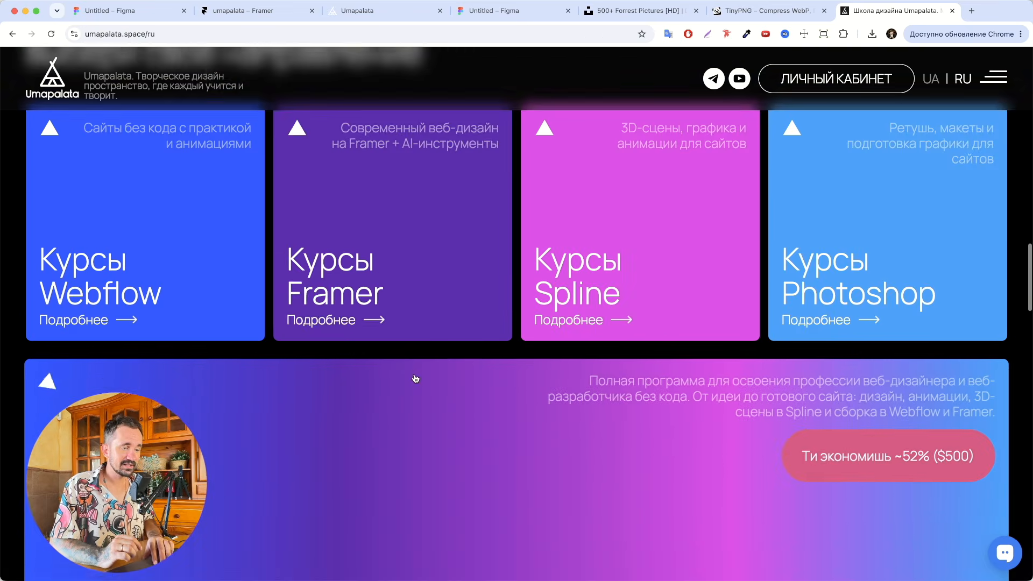
click(405, 253)
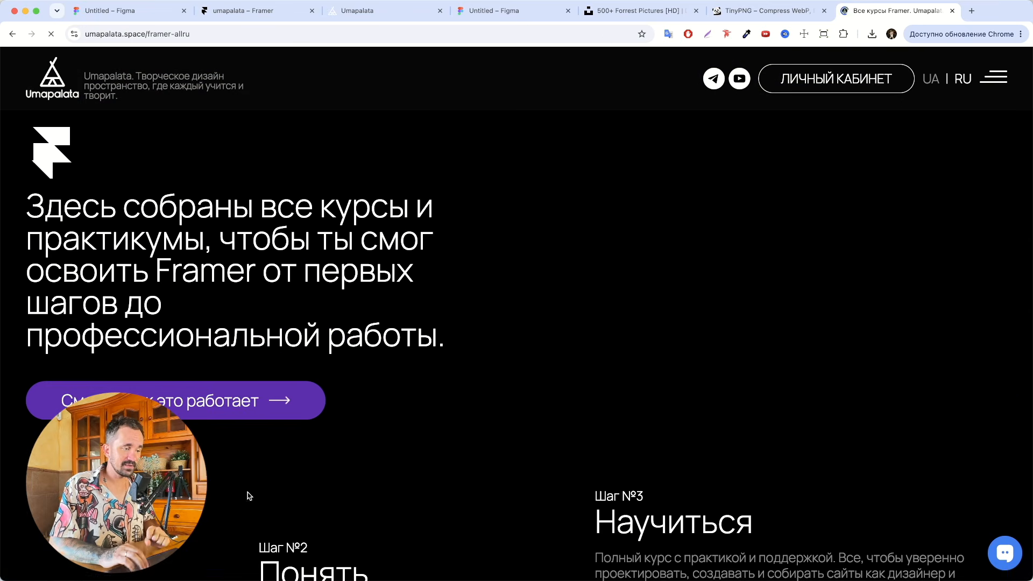
scroll(405, 254, down, 9)
scroll(120, 399, up, 2)
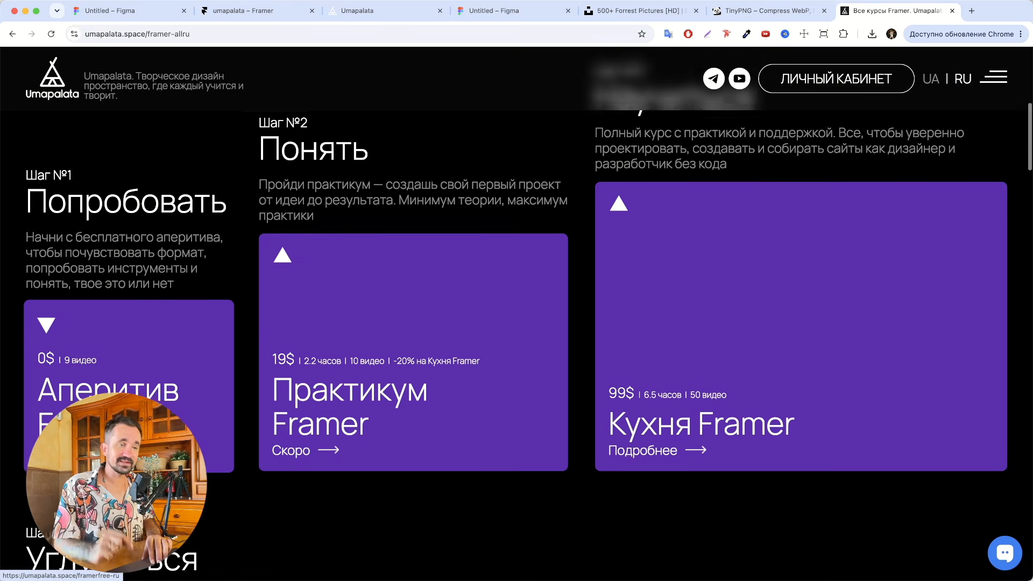
scroll(119, 399, down, 3)
scroll(185, 338, down, 1)
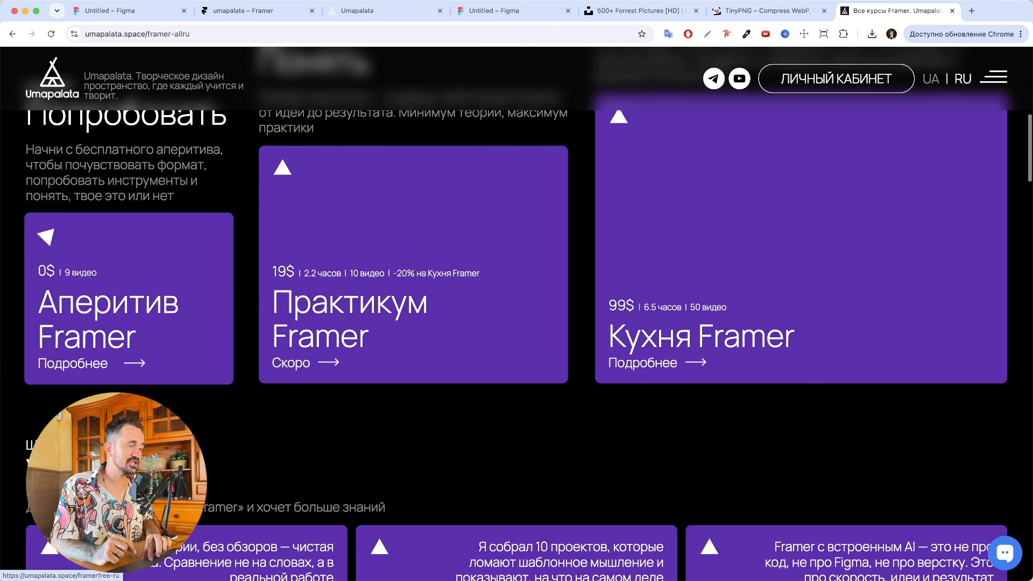
- Review the free Аперитив Framer course page down to its FAQ and return to the Framer courses page
click(185, 338)
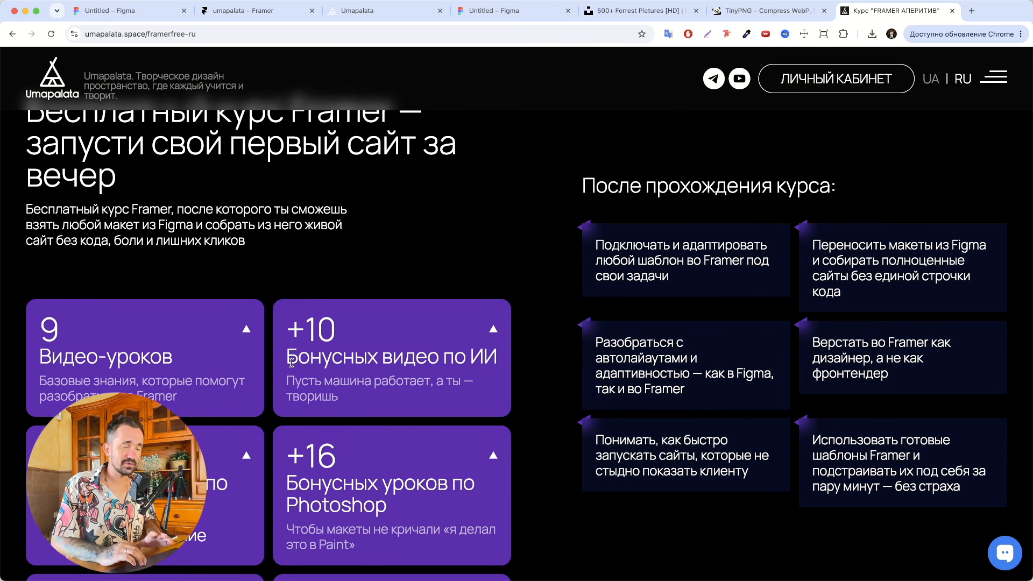
scroll(291, 364, down, 2)
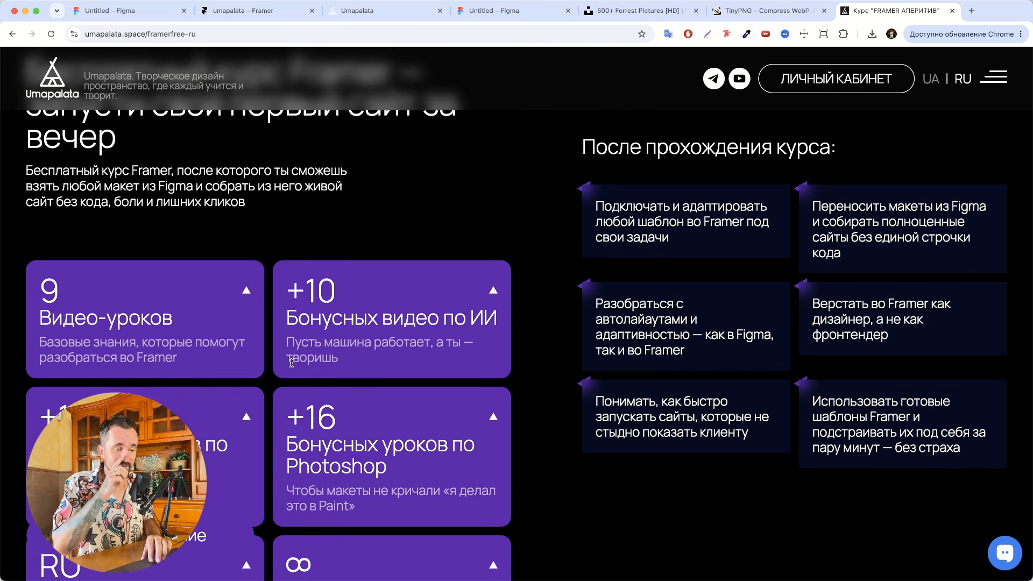
scroll(291, 364, down, 5)
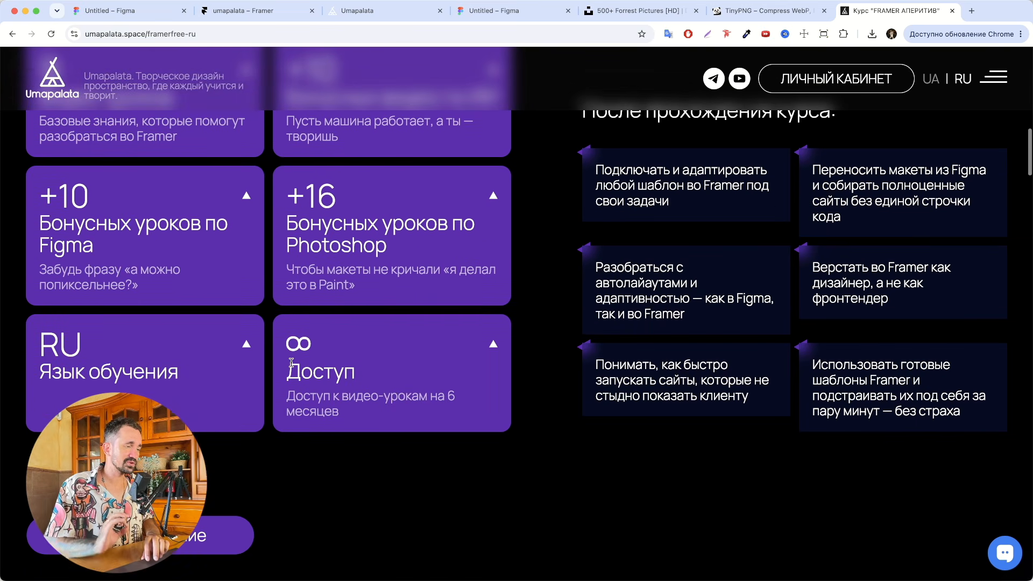
scroll(291, 363, down, 10)
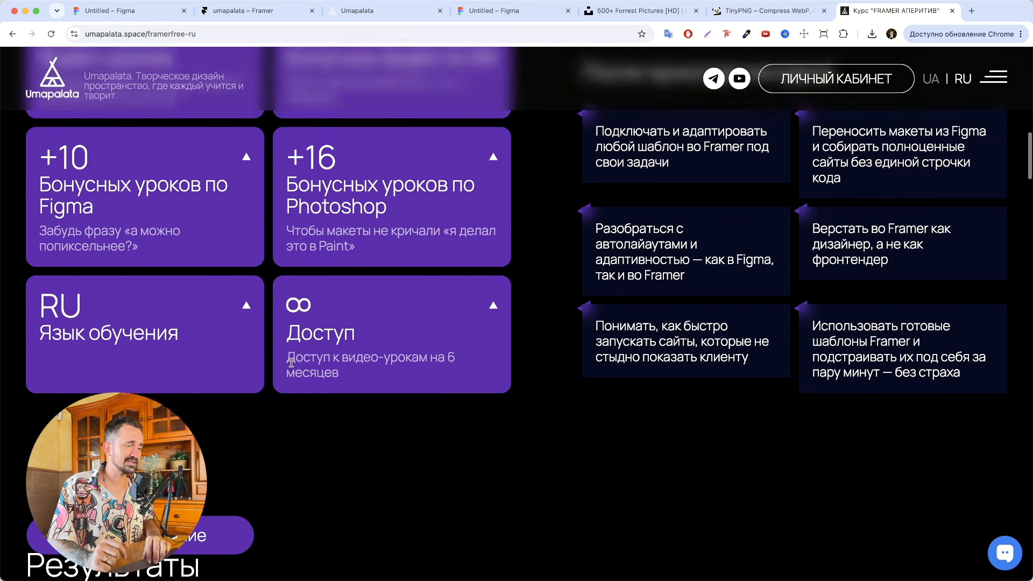
scroll(291, 366, down, 15)
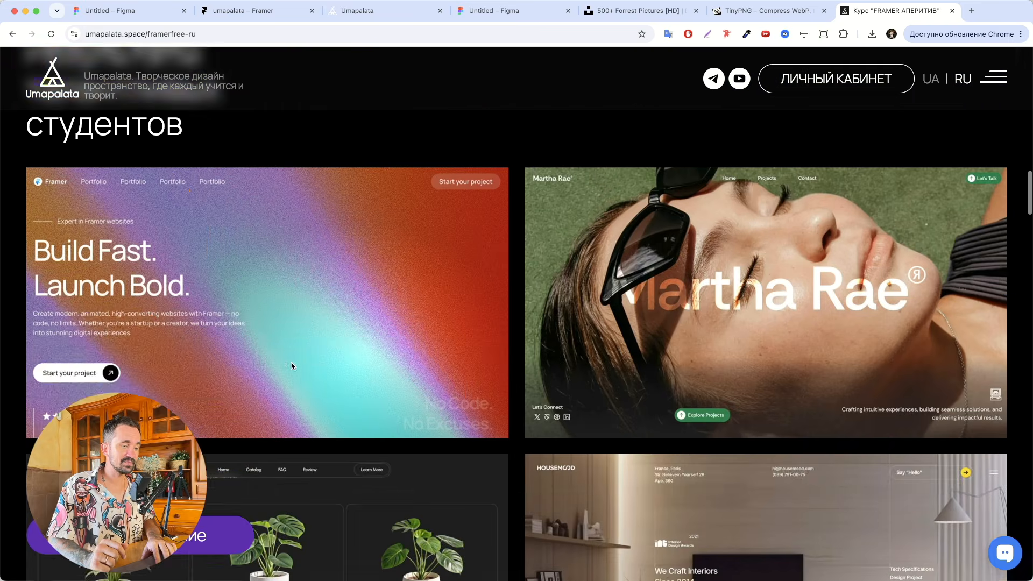
scroll(291, 366, down, 12)
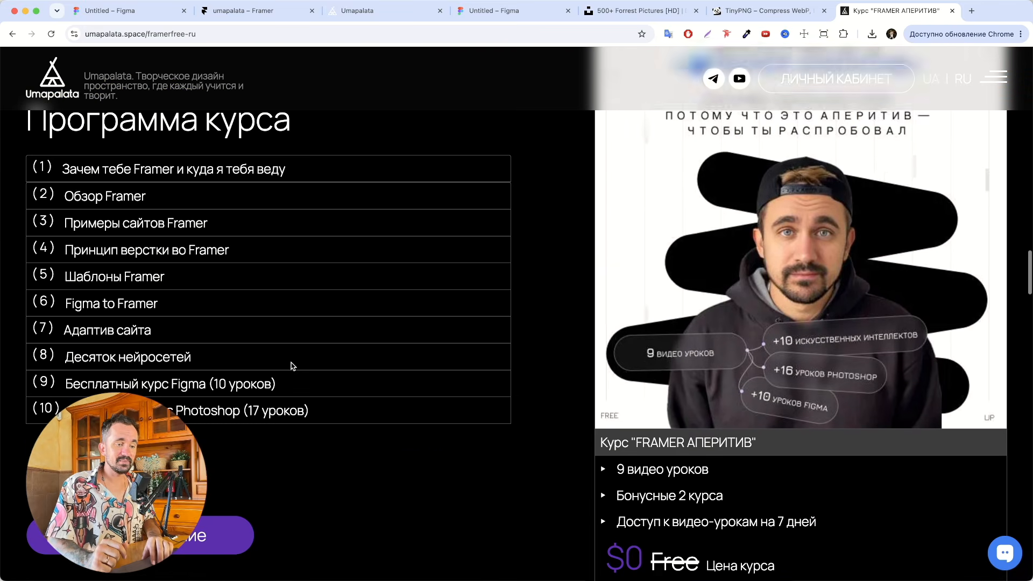
scroll(291, 366, down, 5)
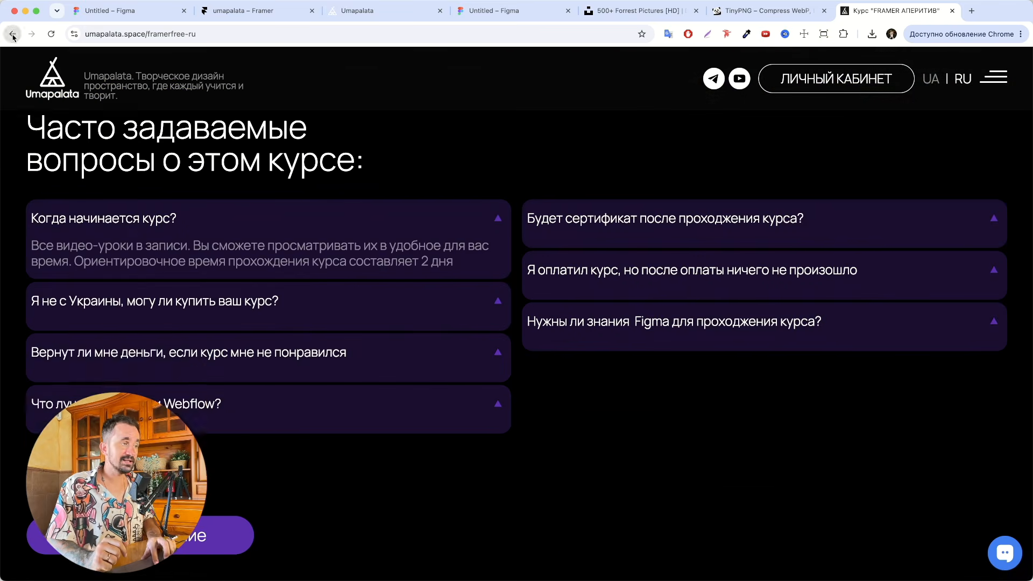
key(super+bracketleft)
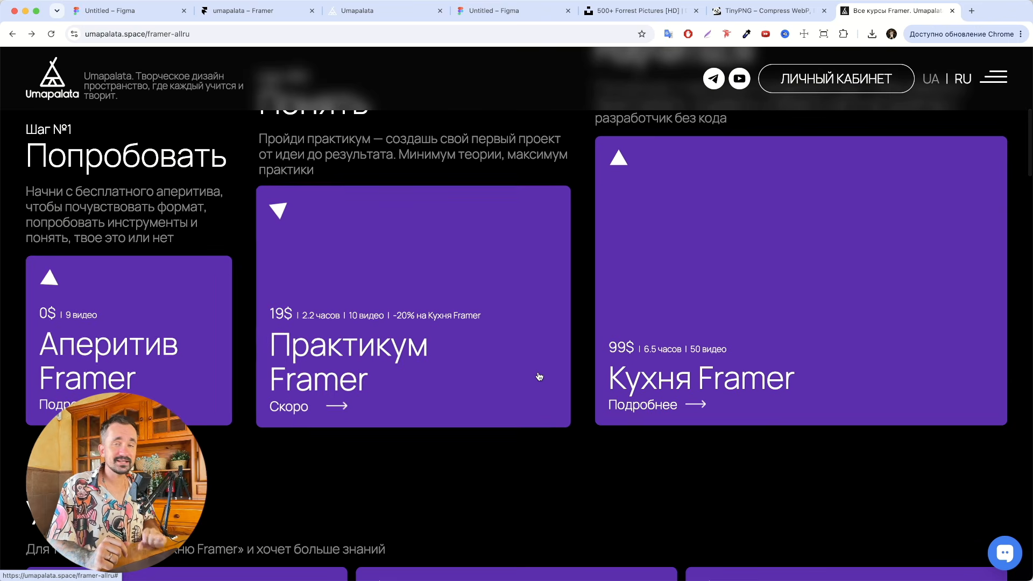
- Switch to the Figma logo file and back to the Framer project to view the hero section
click(511, 11)
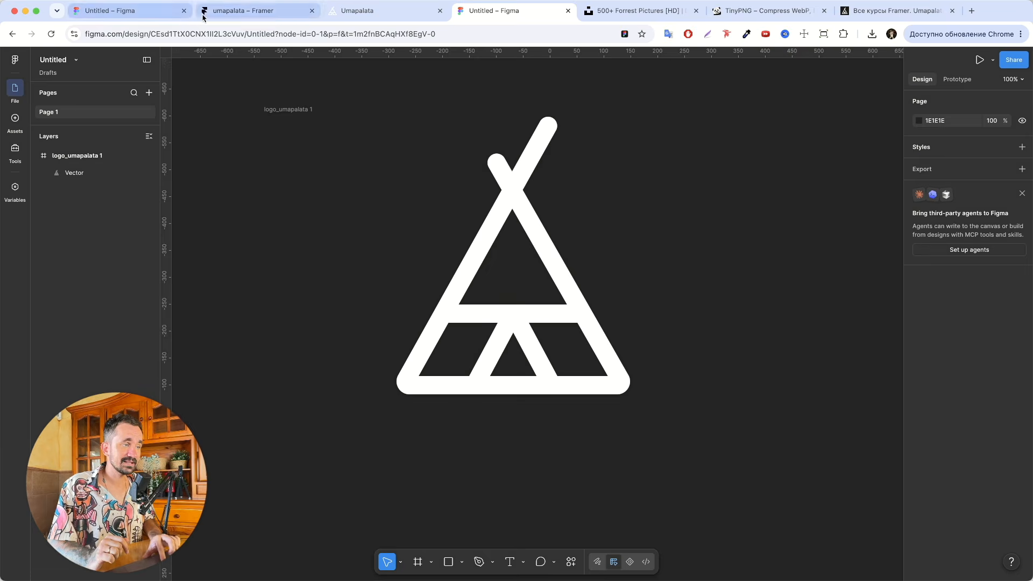
click(248, 11)
scroll(563, 245, down, 3)
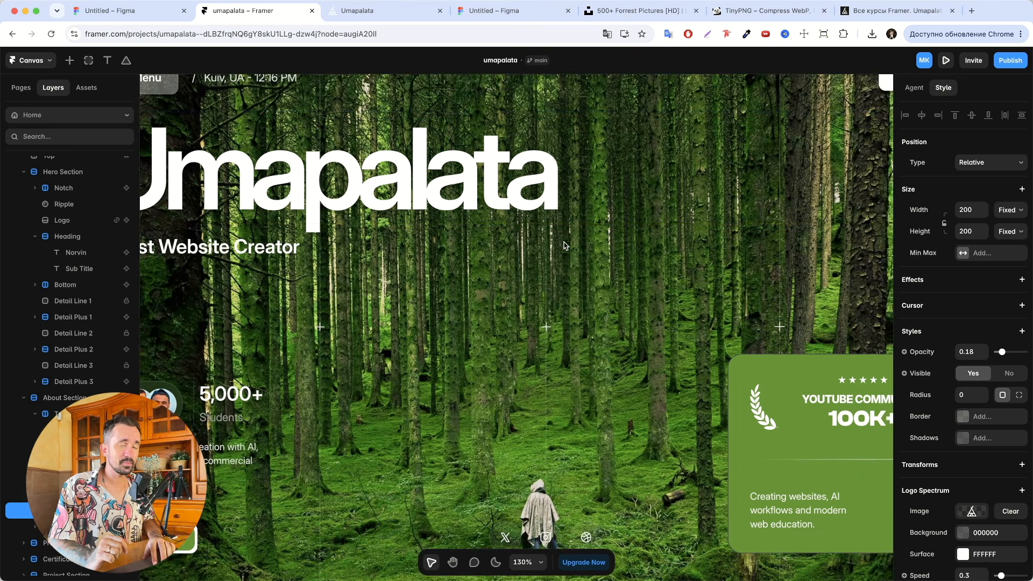